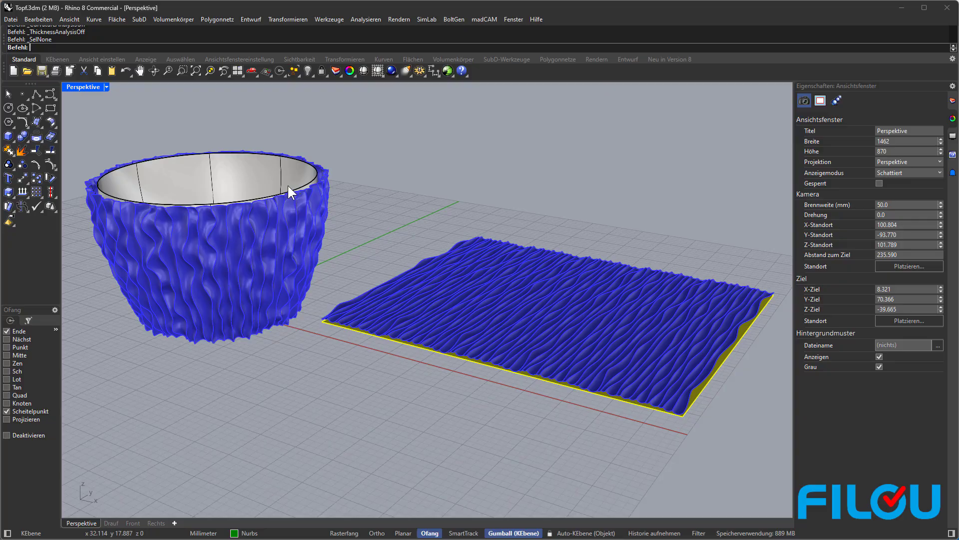
- Create UV curves from the pot's wall surface to get its flattened rectangular outline on the construction plane
{"action": "left_click", "coordinate": [289, 186]}
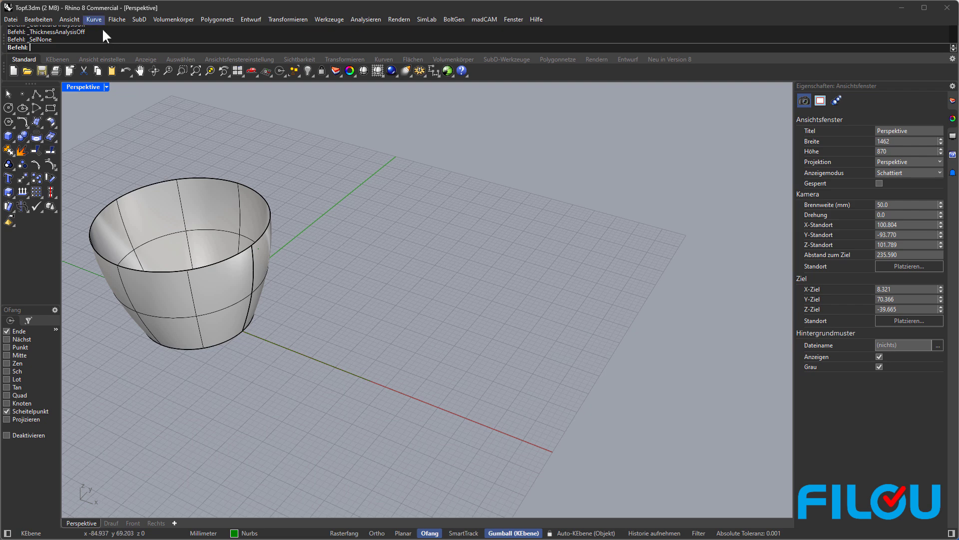
{"action": "left_click", "coordinate": [87, 18]}
{"action": "mouse_move", "coordinate": [122, 350]}
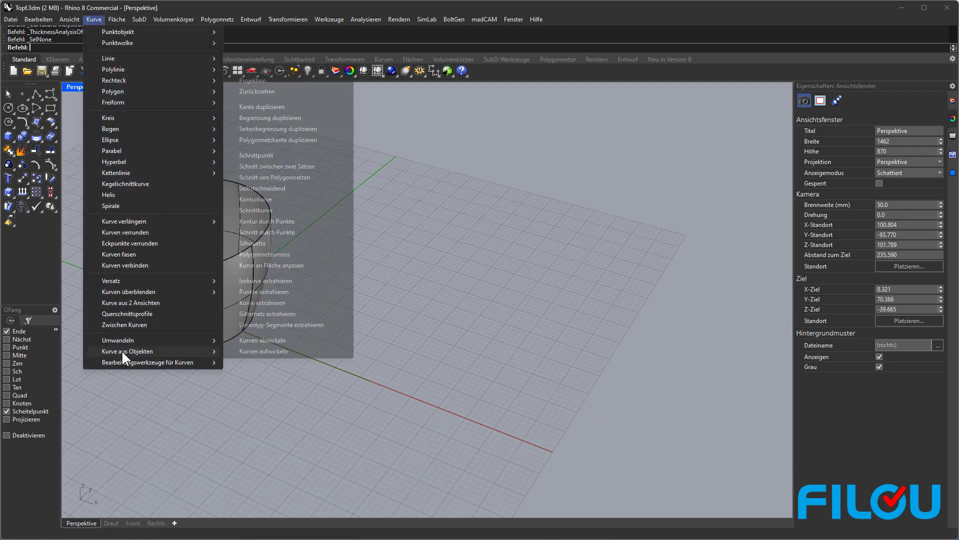
{"action": "left_click", "coordinate": [287, 340]}
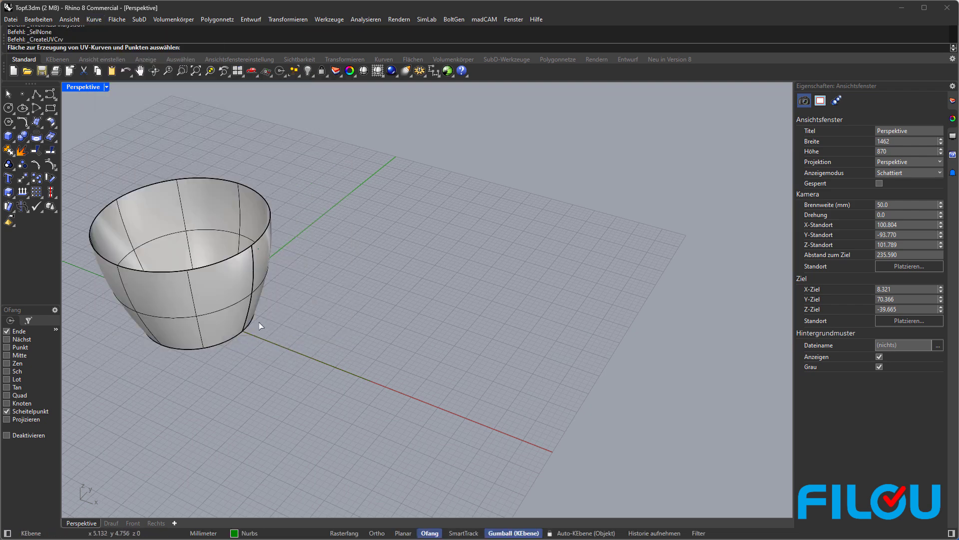
{"action": "left_click", "coordinate": [237, 307]}
{"action": "key", "text": "Return"}
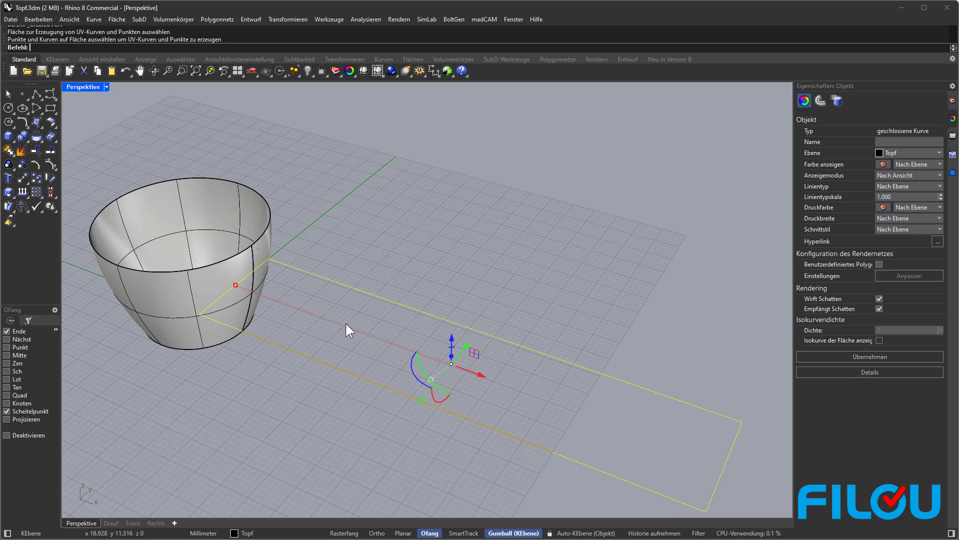
{"action": "left_click", "coordinate": [462, 290]}
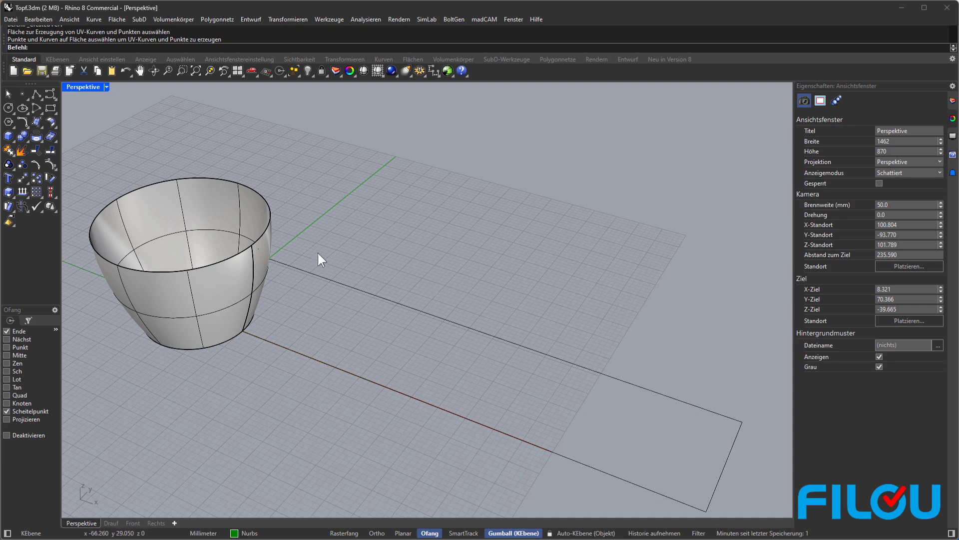
- Place a centred "Tipps und Tricks" text object as grouped curves, Arial with 5 mm height, inside the flattened outline
{"action": "left_click", "coordinate": [11, 176]}
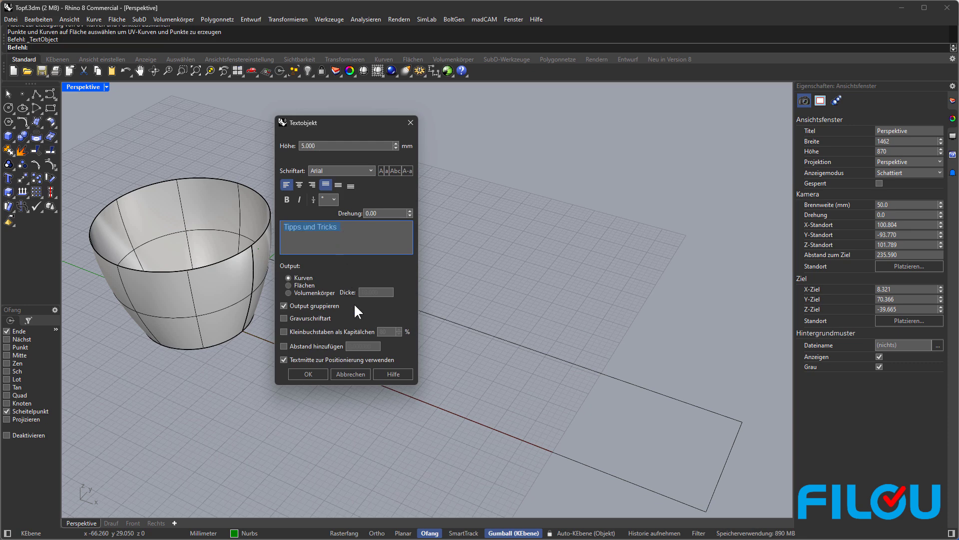
{"action": "left_click", "coordinate": [319, 373]}
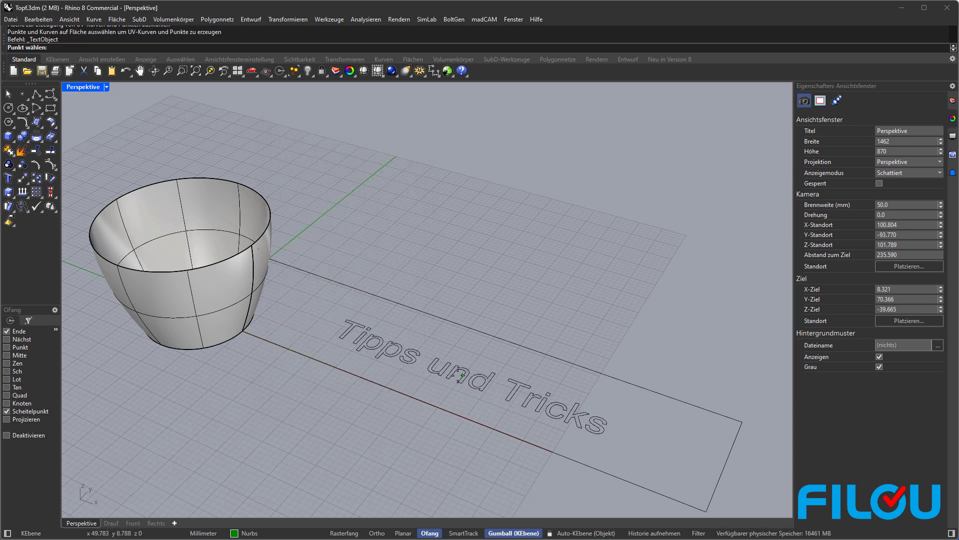
{"action": "left_click", "coordinate": [460, 370]}
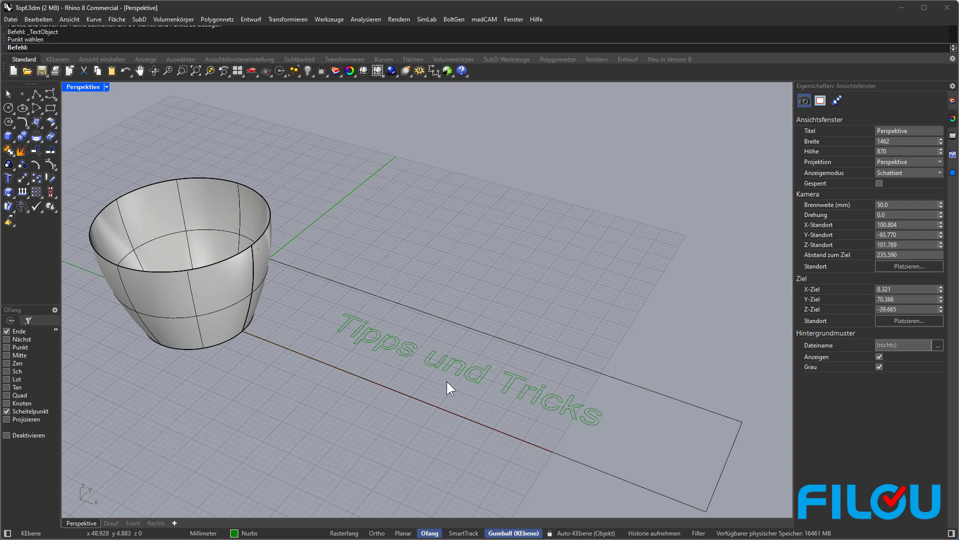
{"action": "scroll", "coordinate": [446, 381], "scroll_direction": "up", "scroll_amount": 2}
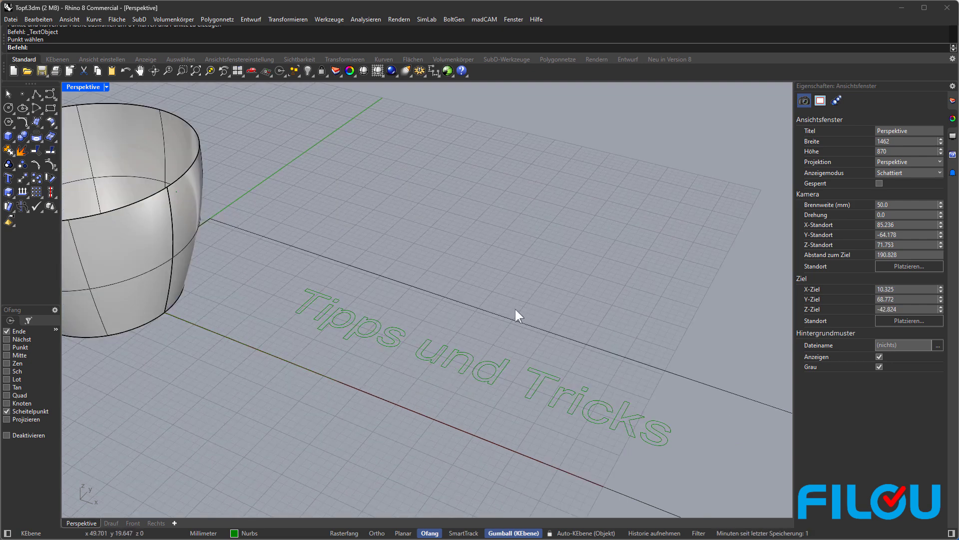
{"action": "left_click_drag", "start_coordinate": [514, 271], "coordinate": [415, 453]}
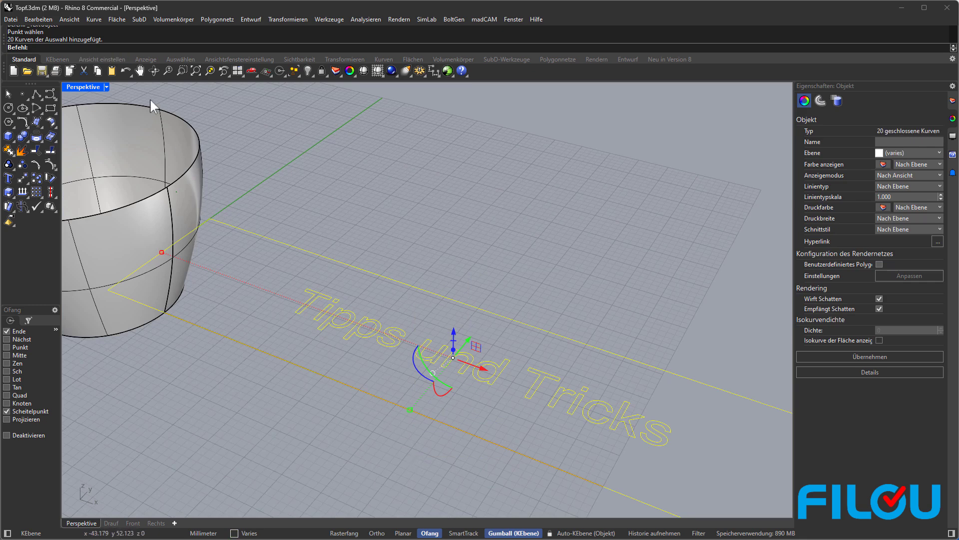
{"action": "left_click", "coordinate": [93, 21]}
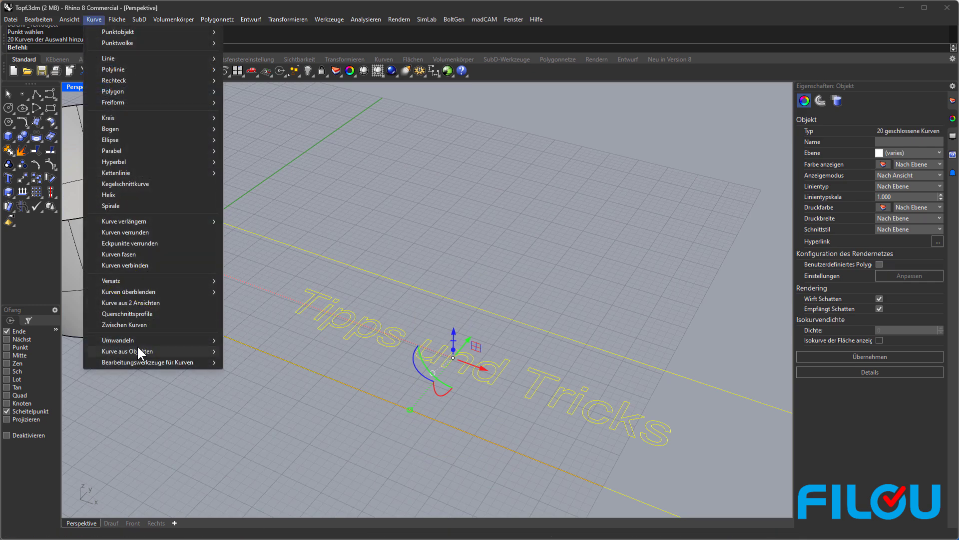
{"action": "mouse_move", "coordinate": [138, 350]}
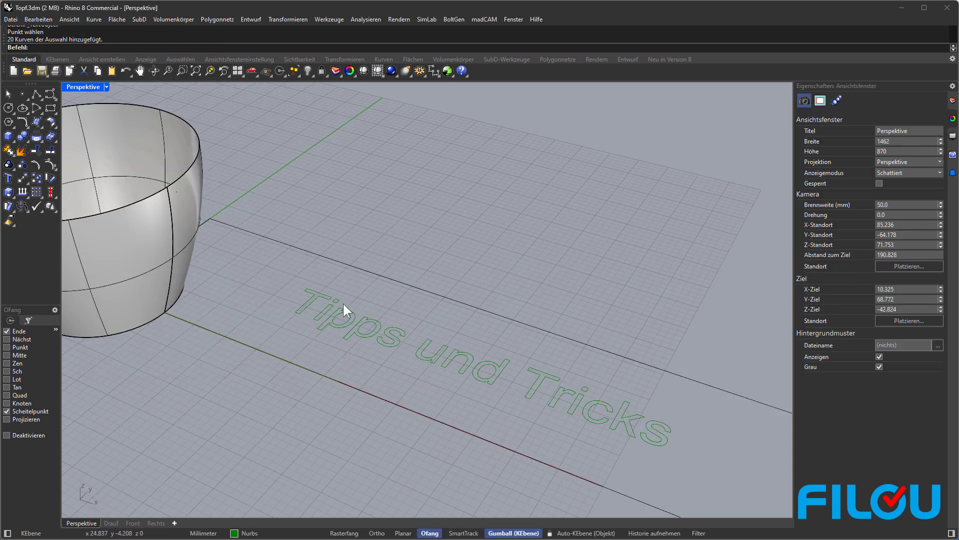
- Flow a copy of the text along the pot's wall surface, using a plane across the flattened outline's opposite corners as the base
{"action": "scroll", "coordinate": [393, 280], "scroll_direction": "up", "scroll_amount": 2}
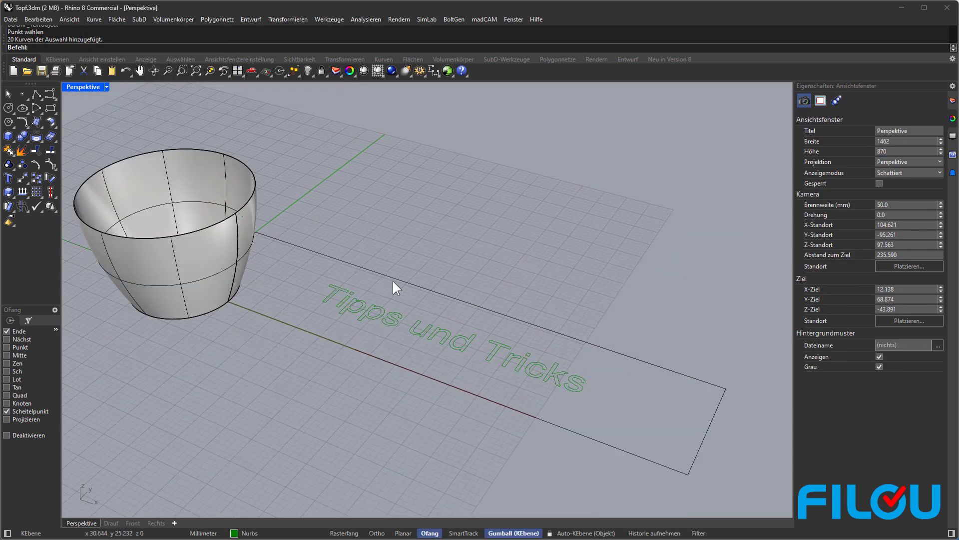
{"action": "left_click", "coordinate": [295, 18]}
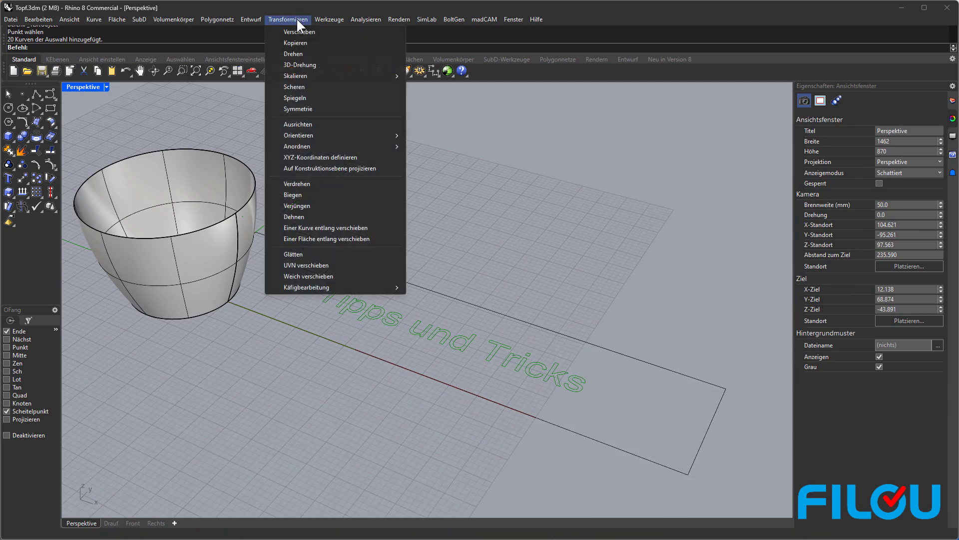
{"action": "left_click", "coordinate": [341, 240]}
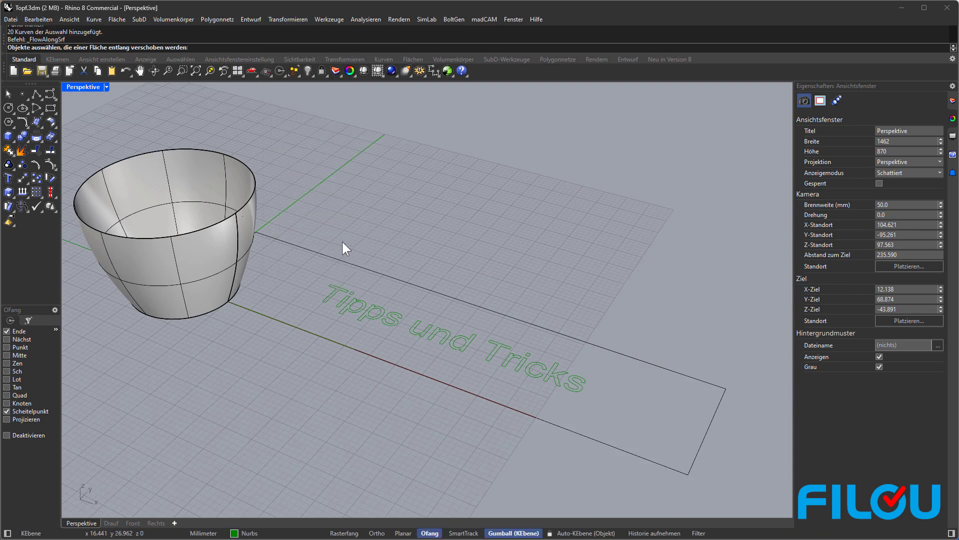
{"action": "left_click", "coordinate": [355, 312]}
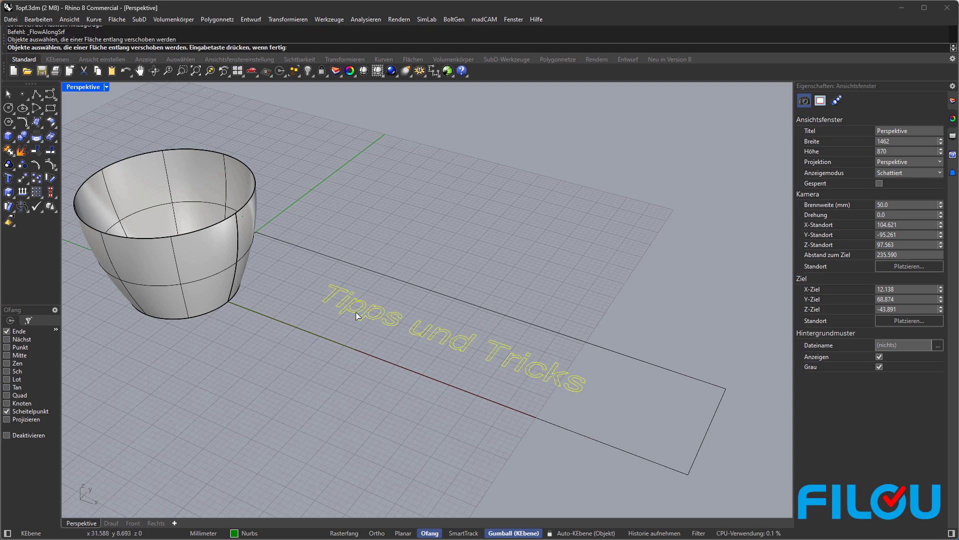
{"action": "key", "text": "Return"}
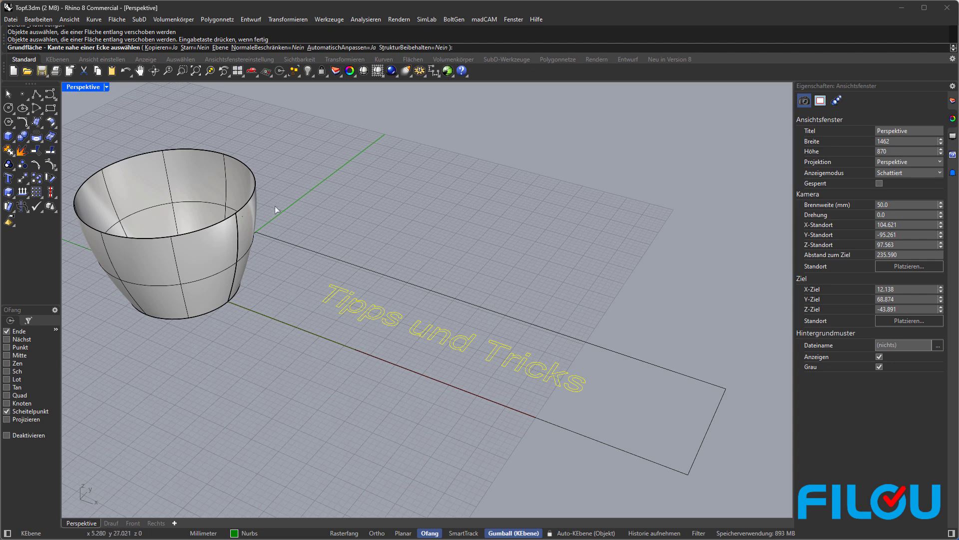
{"action": "left_click", "coordinate": [220, 47]}
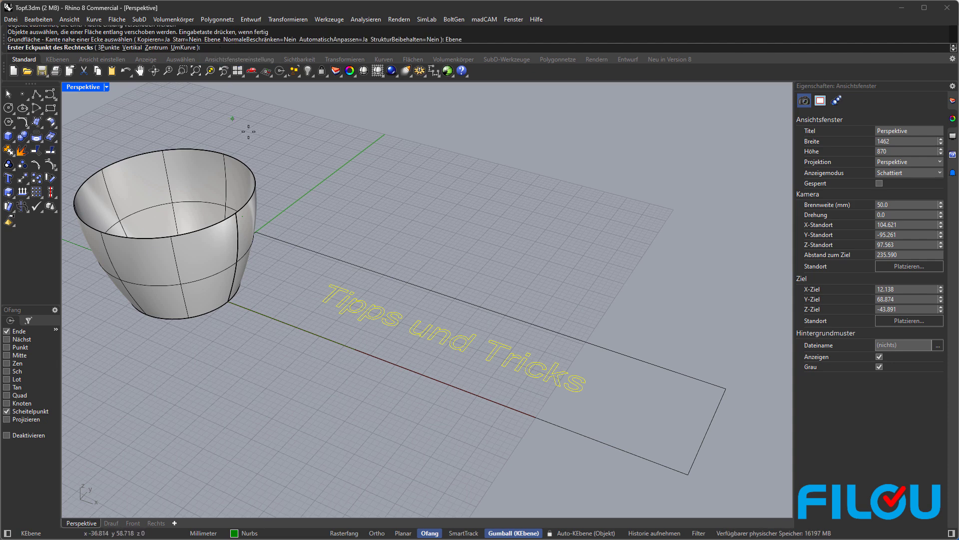
{"action": "right_click_drag", "start_coordinate": [248, 131], "coordinate": [285, 175]}
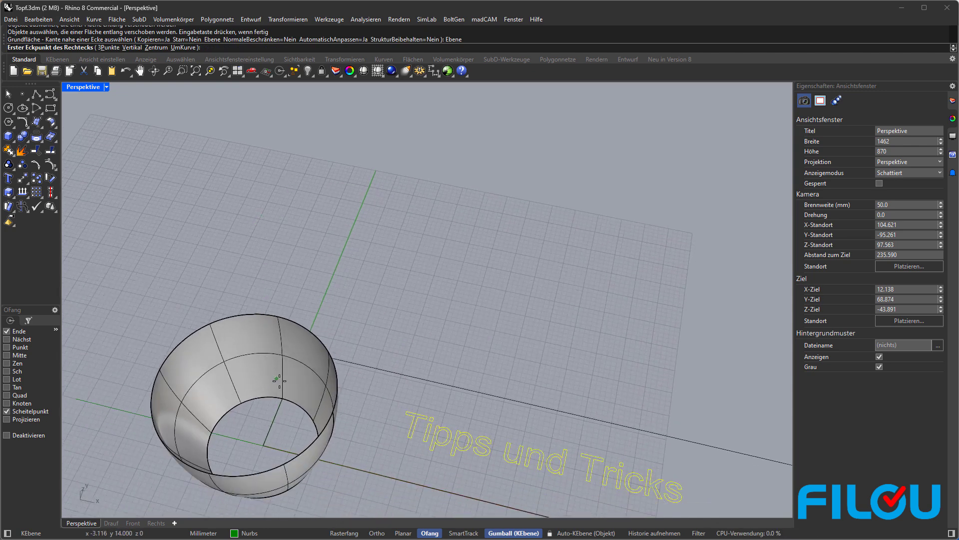
{"action": "left_click", "coordinate": [270, 450]}
{"action": "scroll", "coordinate": [314, 305], "scroll_direction": "down", "scroll_amount": 5}
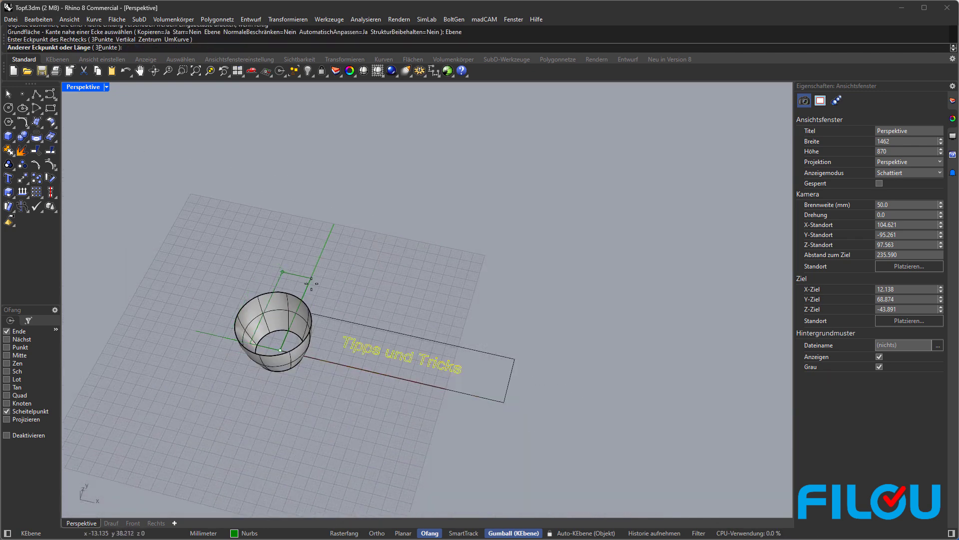
{"action": "left_click", "coordinate": [514, 359]}
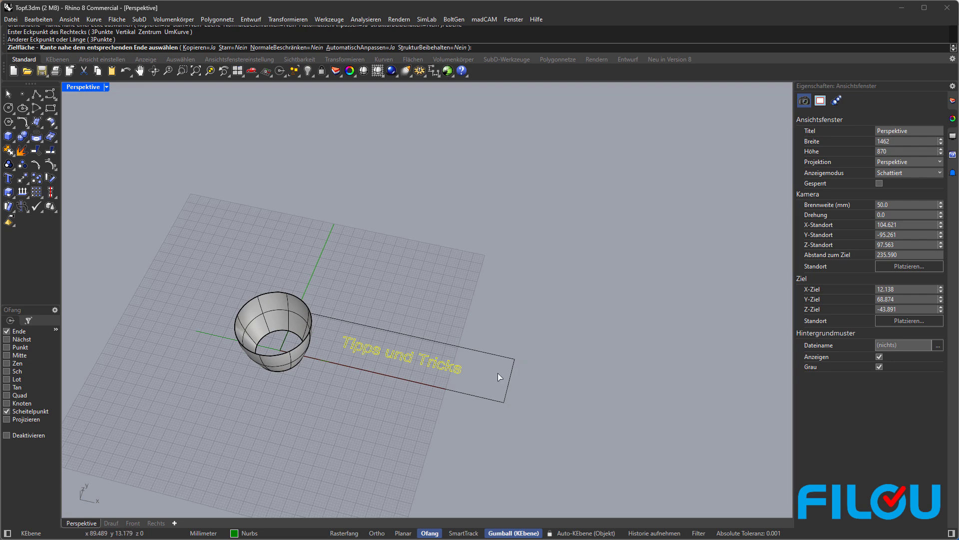
{"action": "right_click_drag", "start_coordinate": [418, 396], "coordinate": [272, 235]}
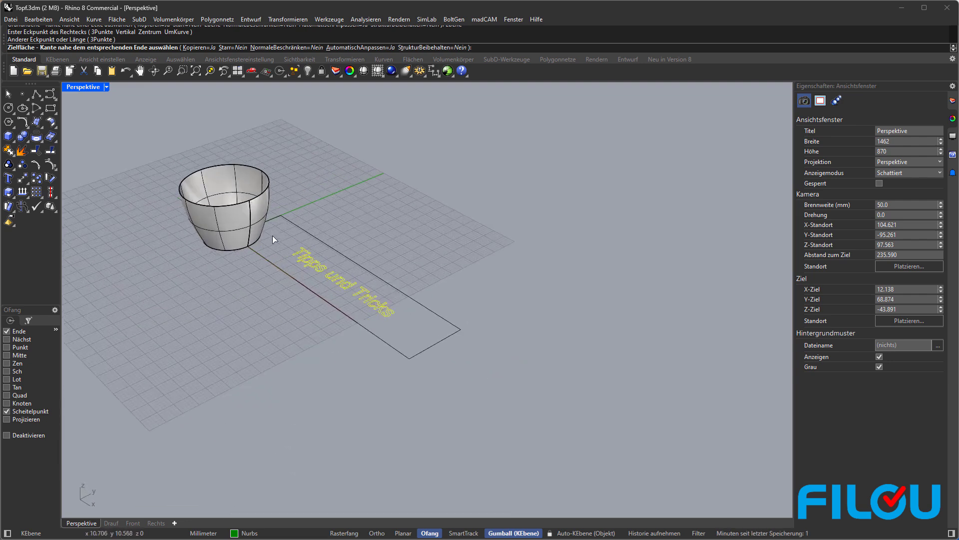
{"action": "scroll", "coordinate": [248, 246], "scroll_direction": "up", "scroll_amount": 4}
{"action": "left_click", "coordinate": [247, 250]}
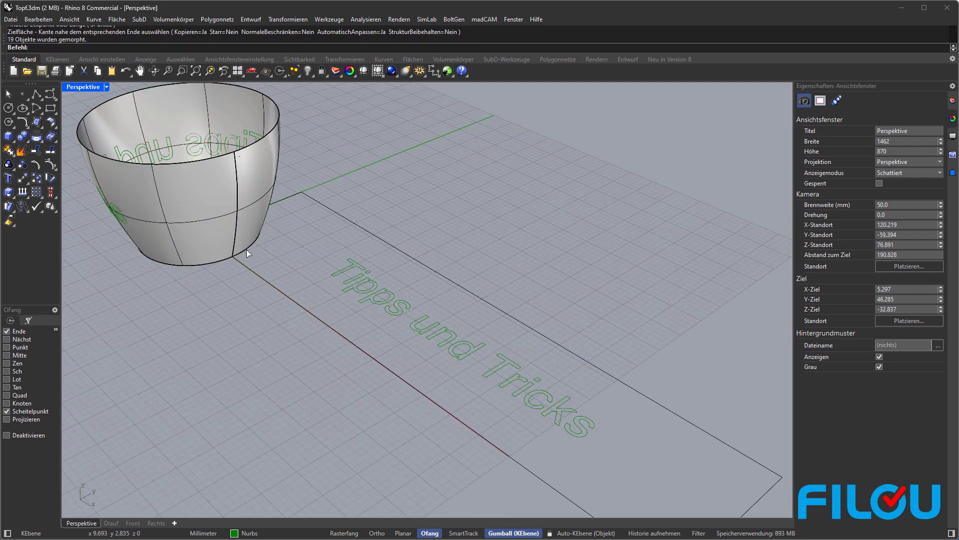
- Shrink the flat text curves along their length with one-axis gumball scaling
{"action": "mouse_move", "coordinate": [220, 268]}
{"action": "right_mouse_down"}
{"action": "mouse_move", "coordinate": [337, 248]}
{"action": "mouse_move", "coordinate": [259, 264]}
{"action": "mouse_move", "coordinate": [232, 259]}
{"action": "right_mouse_up"}
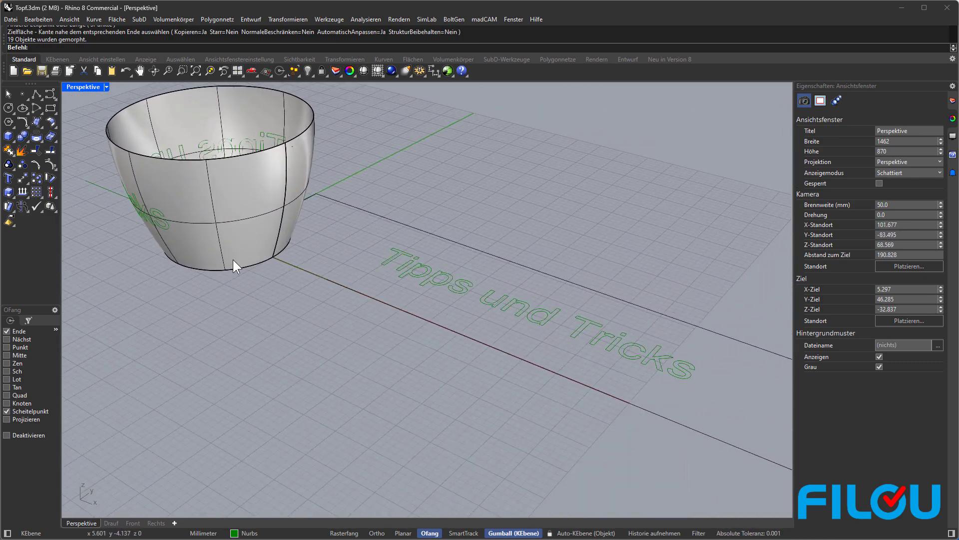
{"action": "left_click", "coordinate": [382, 257]}
{"action": "left_click_drag", "start_coordinate": [383, 258], "coordinate": [464, 295]}
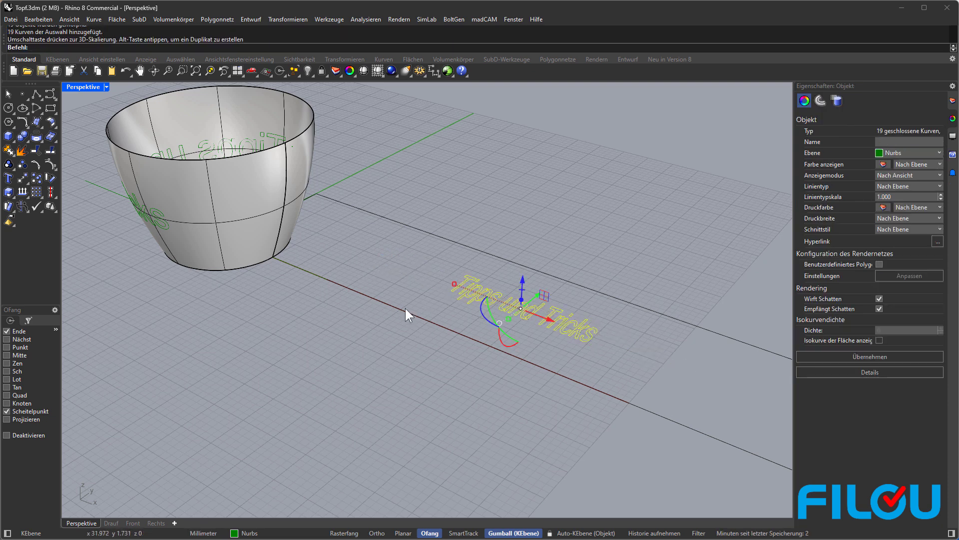
{"action": "left_click", "coordinate": [324, 346]}
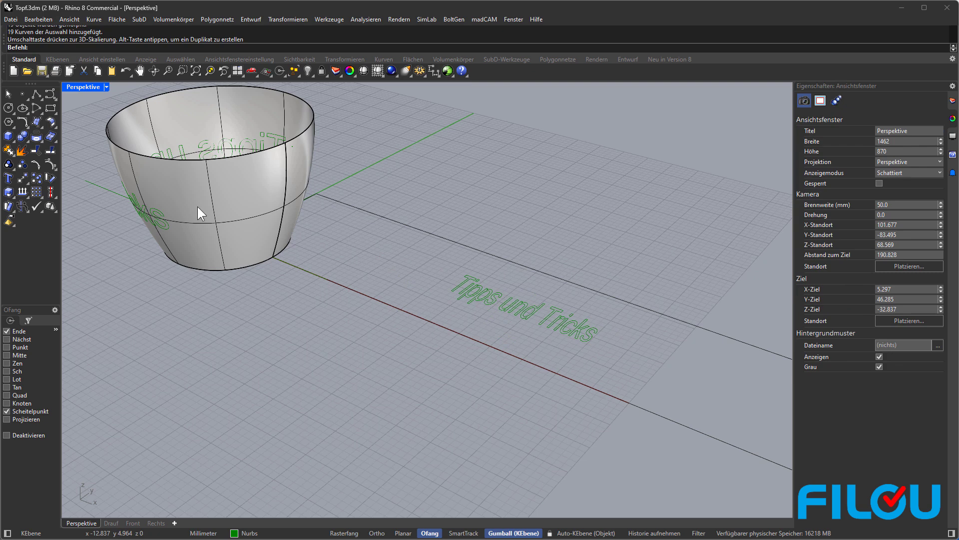
- Undo the text scaling and the flow along the pot's surface, keeping the original flat text
{"action": "key", "text": "ctrl+z"}
{"action": "key", "text": "ctrl+z"}
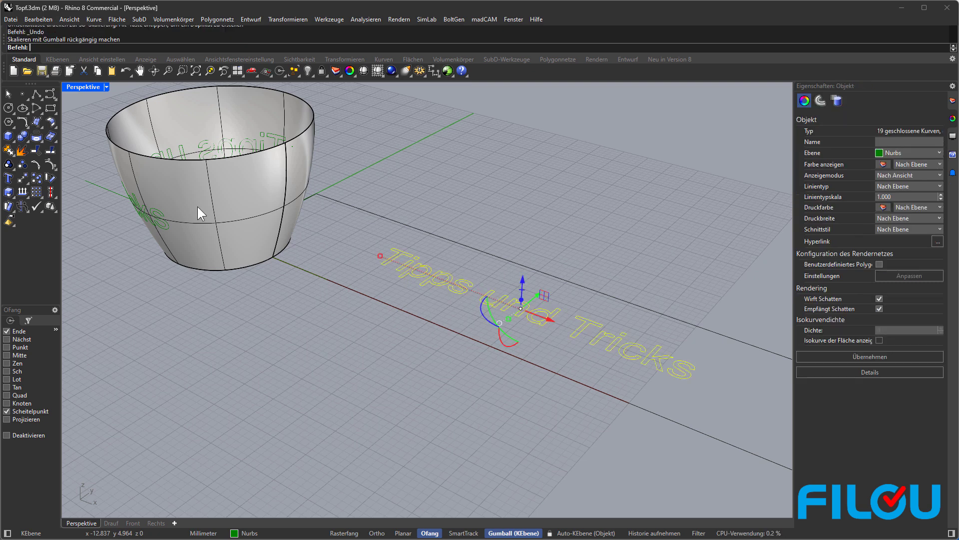
{"action": "key", "text": "ctrl+z"}
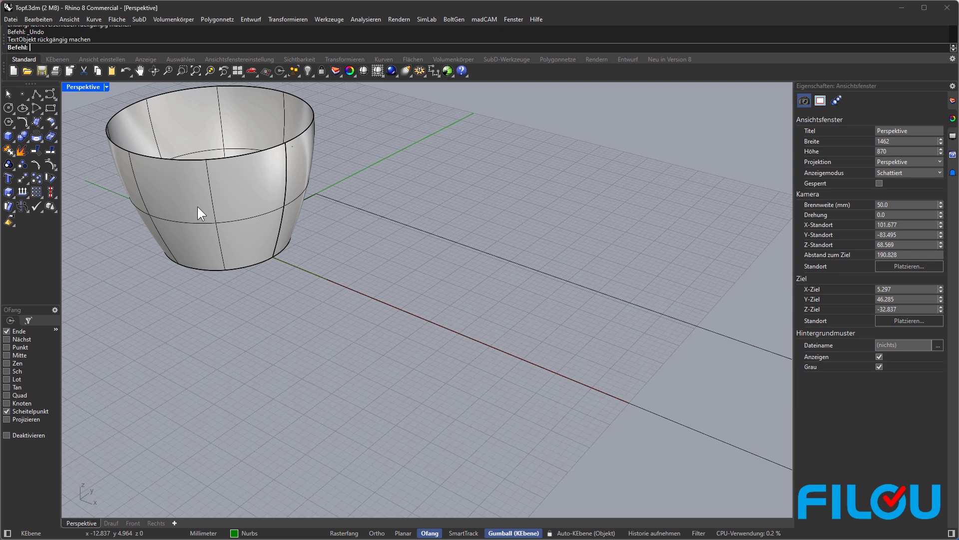
{"action": "key", "text": "ctrl+y"}
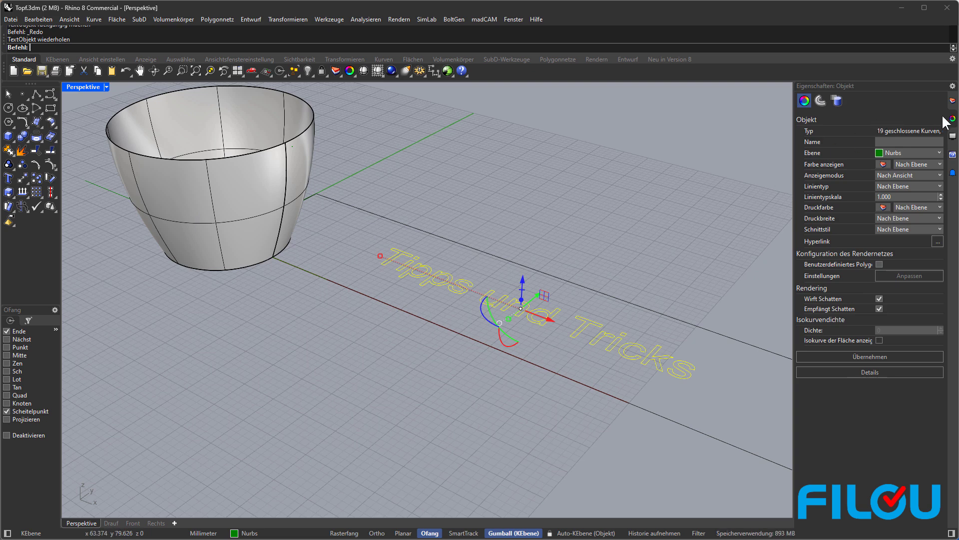
- Make Nurbs2 the current layer and move the flat text curves onto it
{"action": "left_click", "coordinate": [952, 100]}
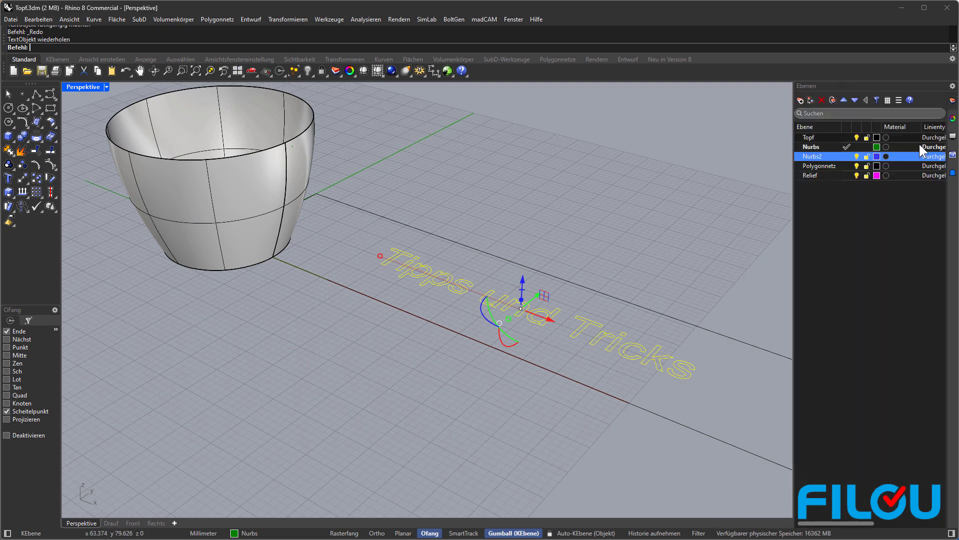
{"action": "left_click", "coordinate": [848, 157]}
{"action": "right_click", "coordinate": [840, 155]}
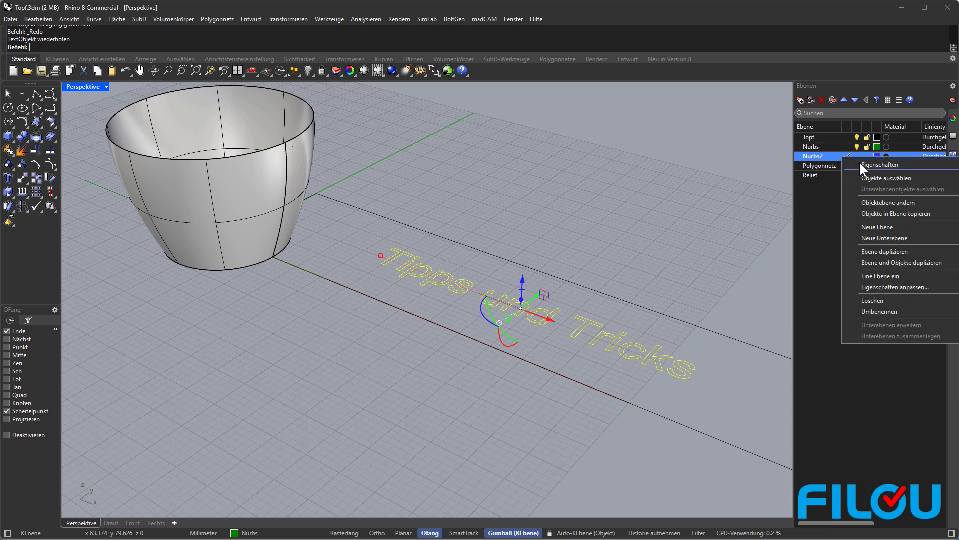
{"action": "left_click", "coordinate": [874, 203]}
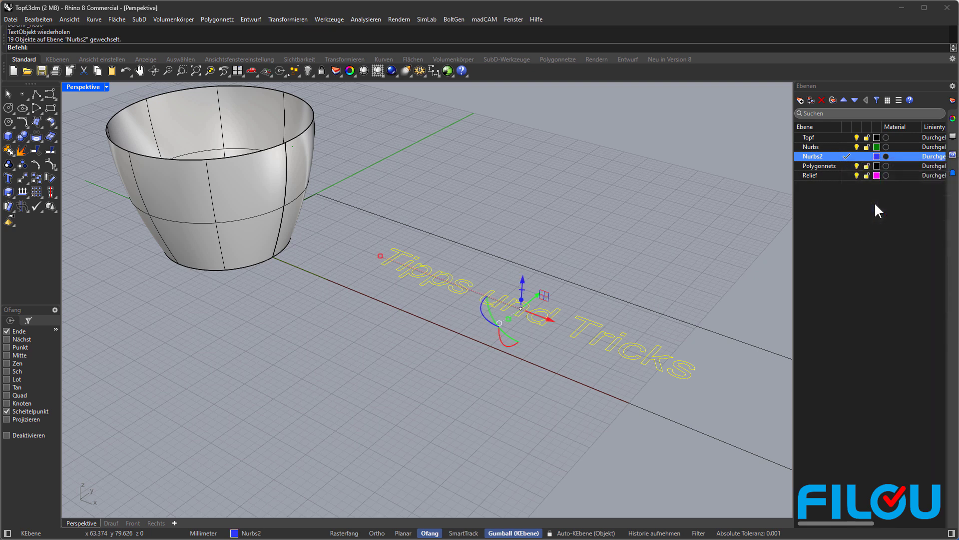
{"action": "left_click", "coordinate": [952, 127]}
{"action": "left_click", "coordinate": [727, 209]}
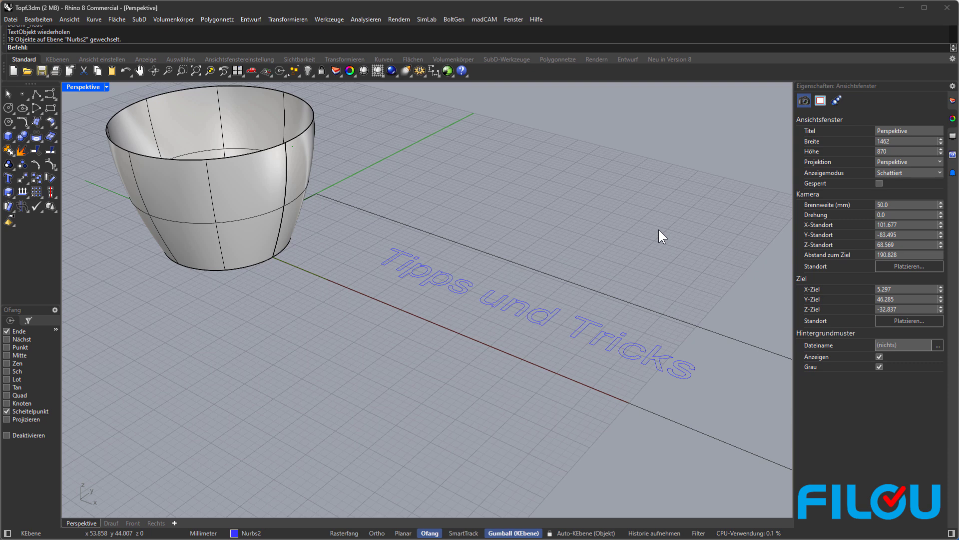
- With history recording on, flow a copy of the text along the pot's wall, using a base plane across the flattened outline's opposite corners
{"action": "left_click", "coordinate": [636, 533]}
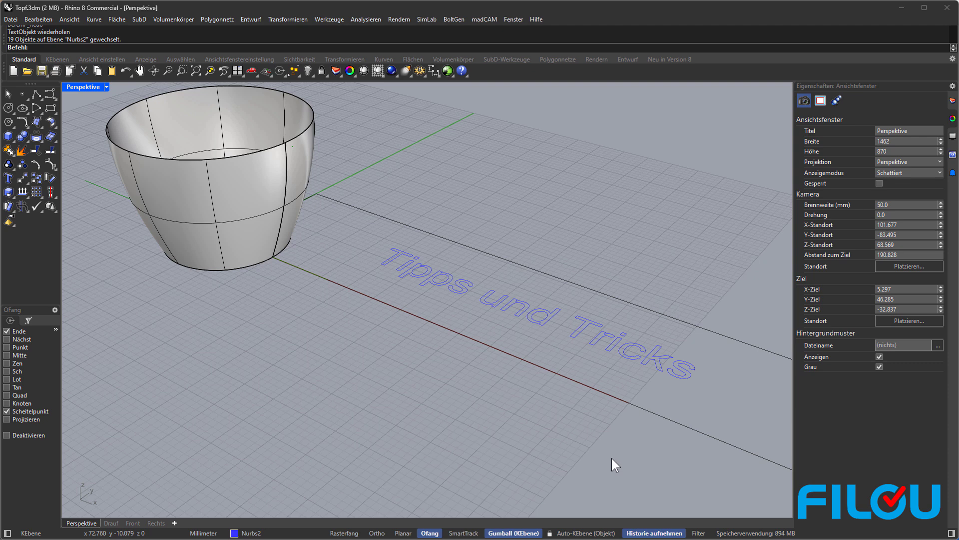
{"action": "left_click", "coordinate": [287, 19]}
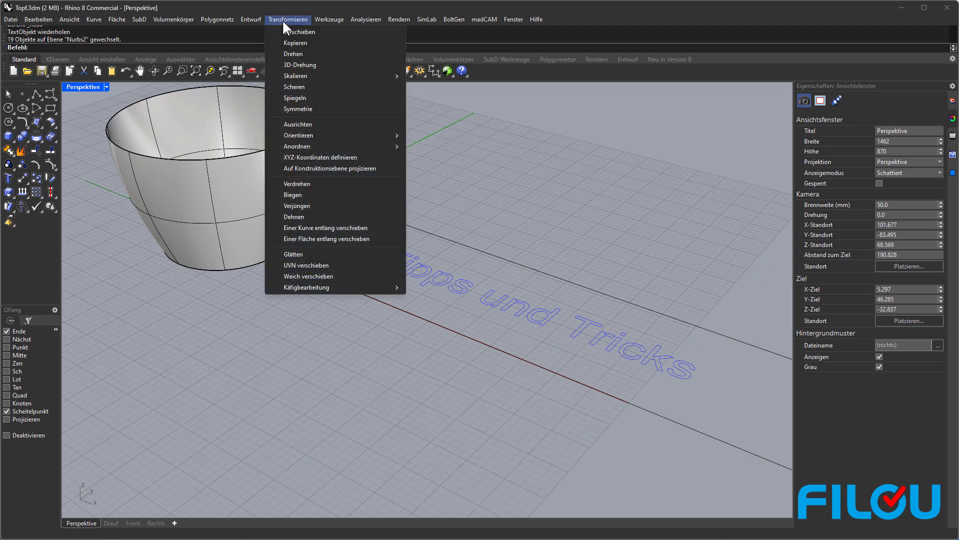
{"action": "left_click", "coordinate": [310, 238]}
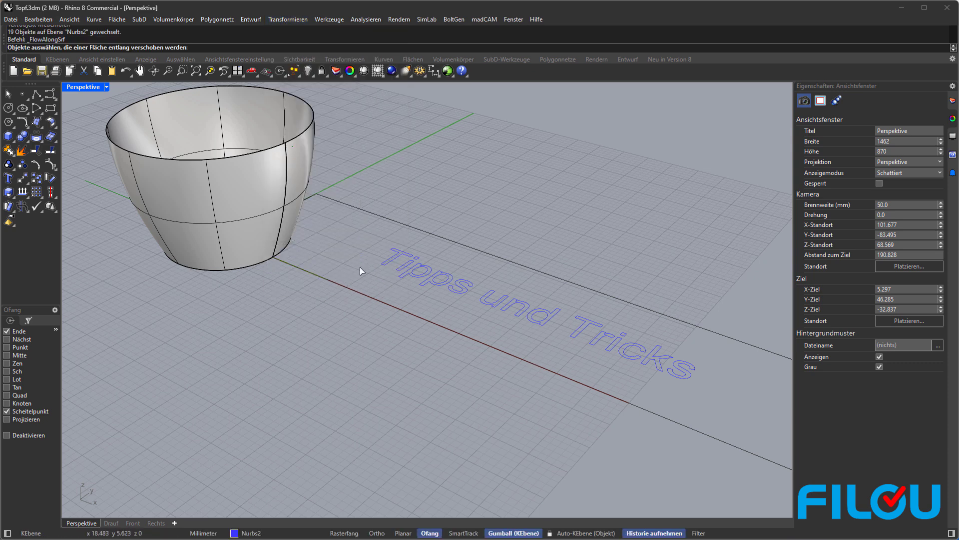
{"action": "left_click", "coordinate": [391, 262]}
{"action": "key", "text": "Return"}
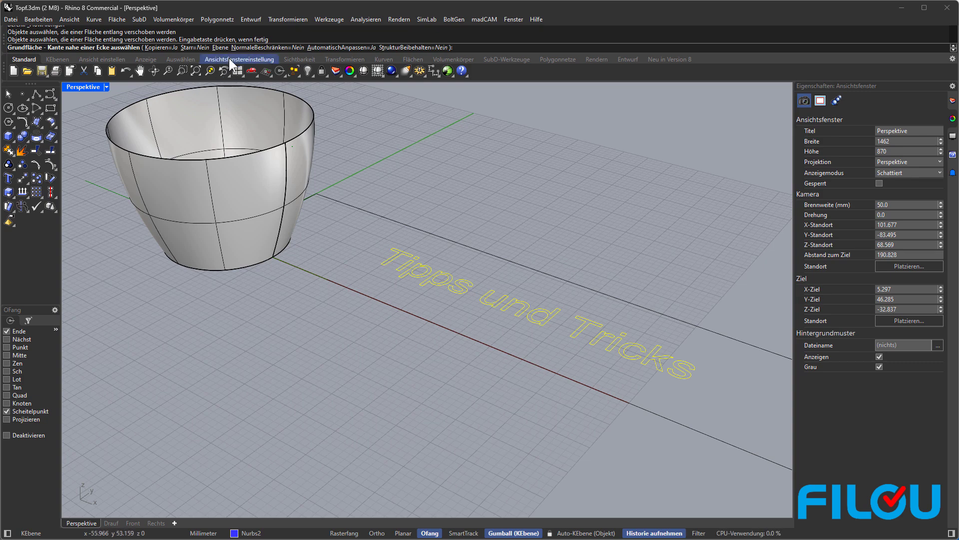
{"action": "left_click", "coordinate": [218, 48]}
{"action": "right_click_drag", "start_coordinate": [239, 126], "coordinate": [260, 174]}
{"action": "left_click", "coordinate": [269, 393]}
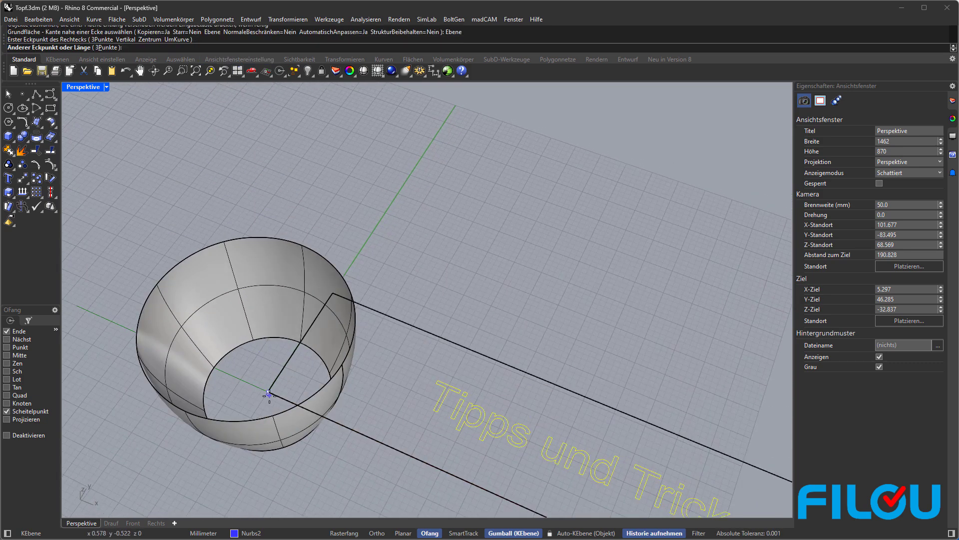
{"action": "scroll", "coordinate": [325, 312], "scroll_direction": "down", "scroll_amount": 3}
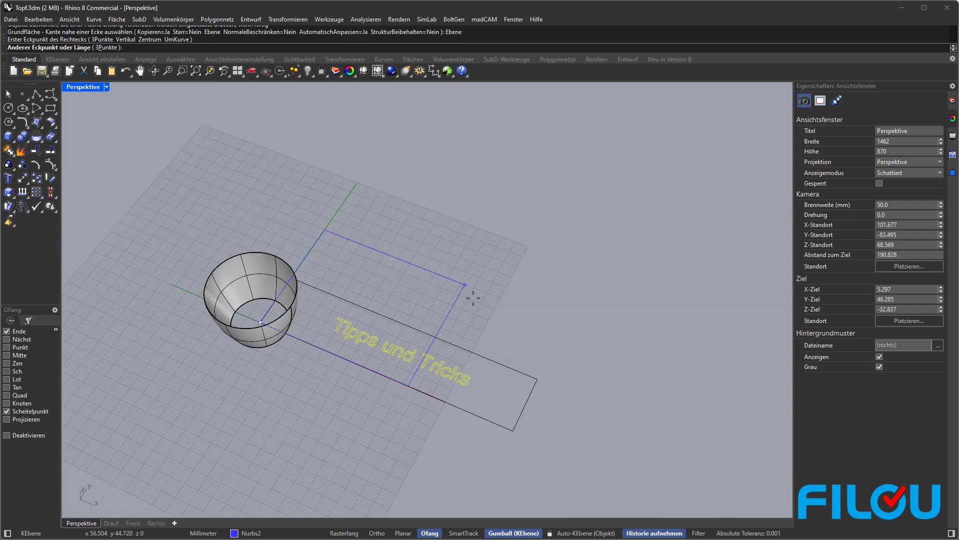
{"action": "left_click", "coordinate": [535, 380]}
{"action": "right_click_drag", "start_coordinate": [310, 397], "coordinate": [308, 246]}
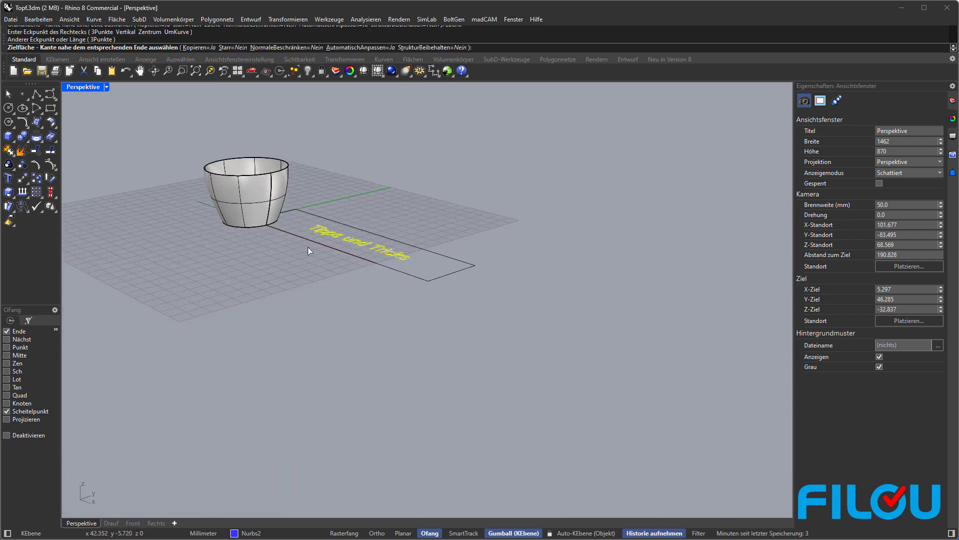
{"action": "scroll", "coordinate": [243, 218], "scroll_direction": "up", "scroll_amount": 6}
{"action": "left_click", "coordinate": [268, 228]}
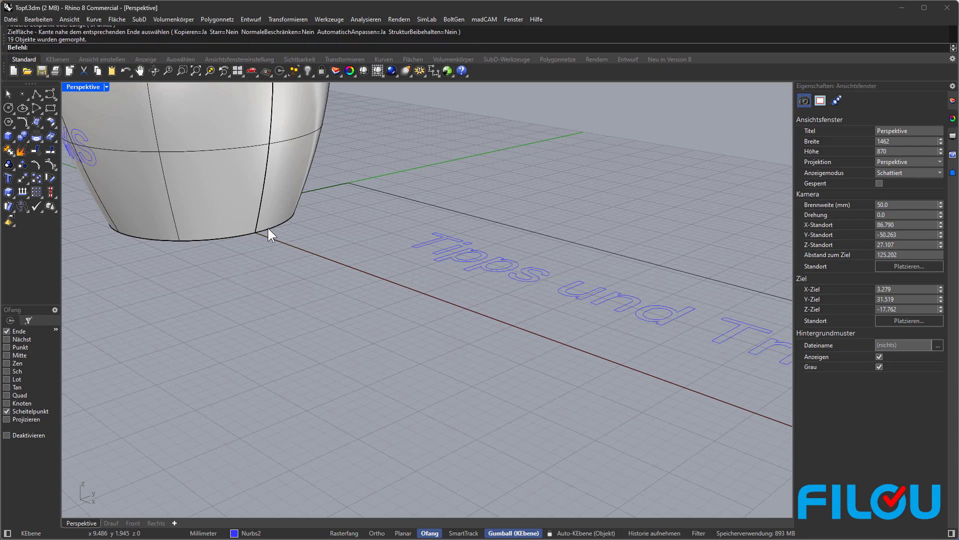
- Enlarge the flat text curves in length and height with gumball scaling, and raise them slightly along Z
{"action": "scroll", "coordinate": [324, 263], "scroll_direction": "down", "scroll_amount": 4}
{"action": "right_click_drag", "start_coordinate": [323, 263], "coordinate": [219, 299]}
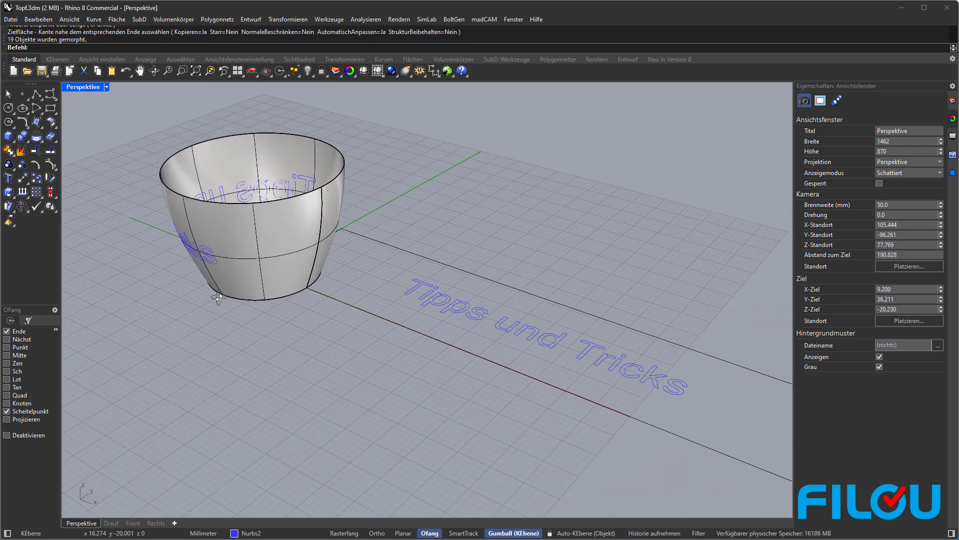
{"action": "left_click", "coordinate": [445, 301]}
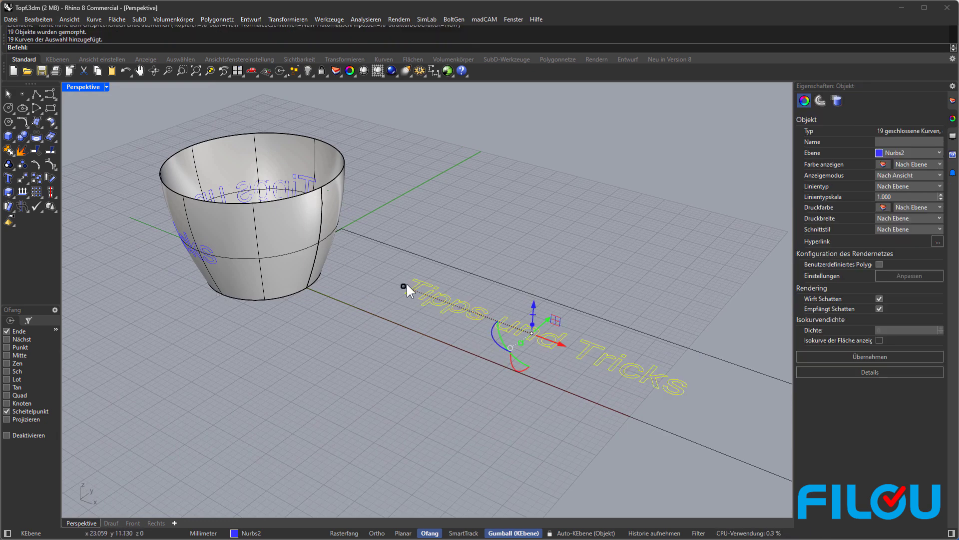
{"action": "left_click_drag", "start_coordinate": [405, 284], "coordinate": [347, 257]}
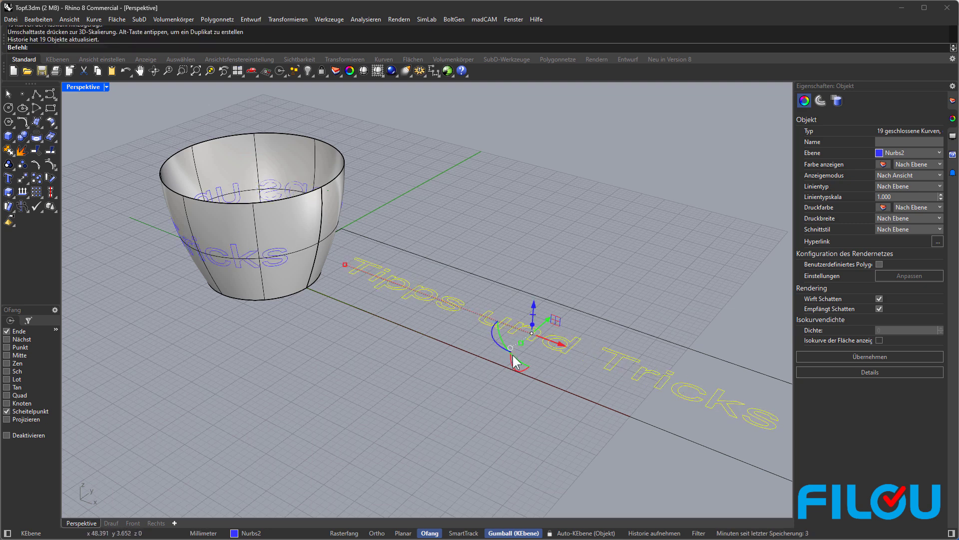
{"action": "left_click_drag", "start_coordinate": [520, 341], "coordinate": [499, 357]}
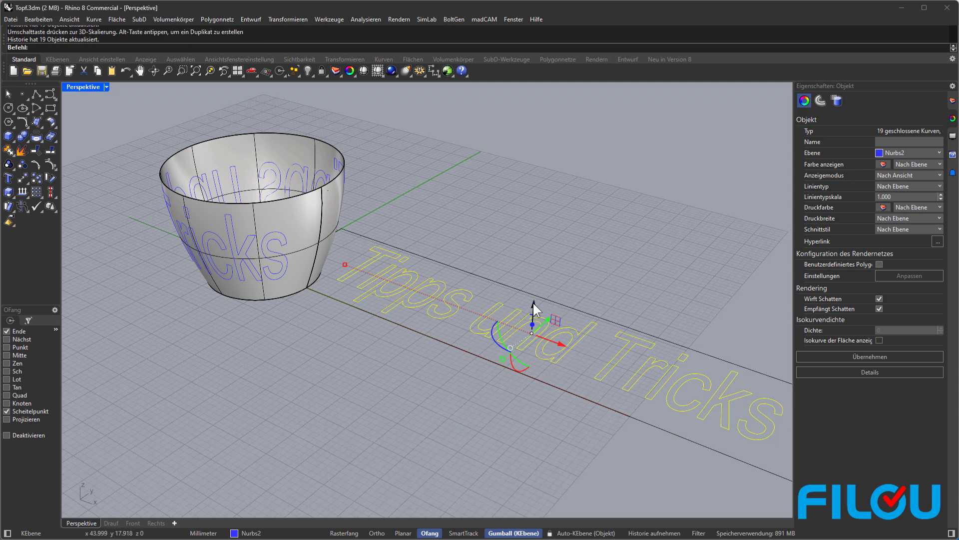
{"action": "left_click_drag", "start_coordinate": [534, 301], "coordinate": [536, 289]}
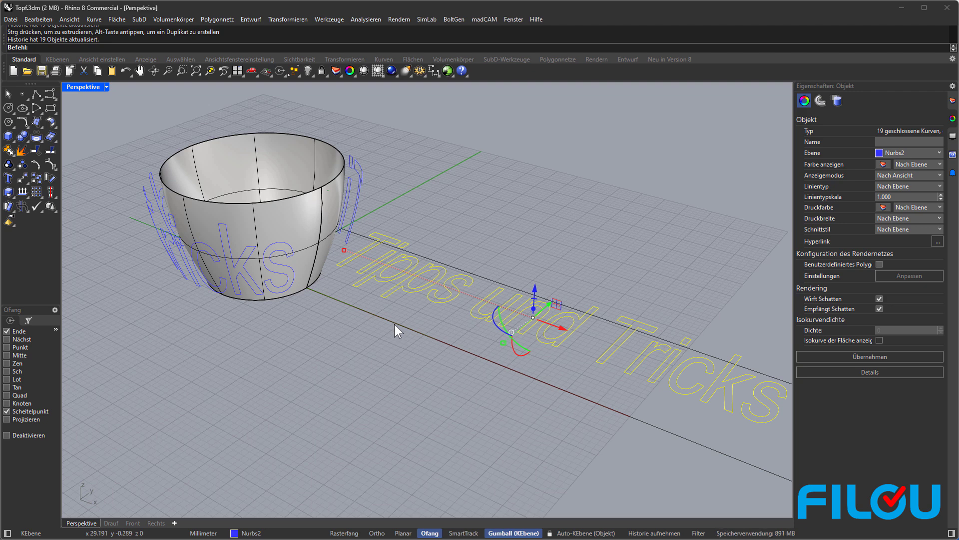
- Undo the text edits, the flow, the layer change, the text and the flattened outline, leaving only the pot
{"action": "key", "text": "ctrl+z"}
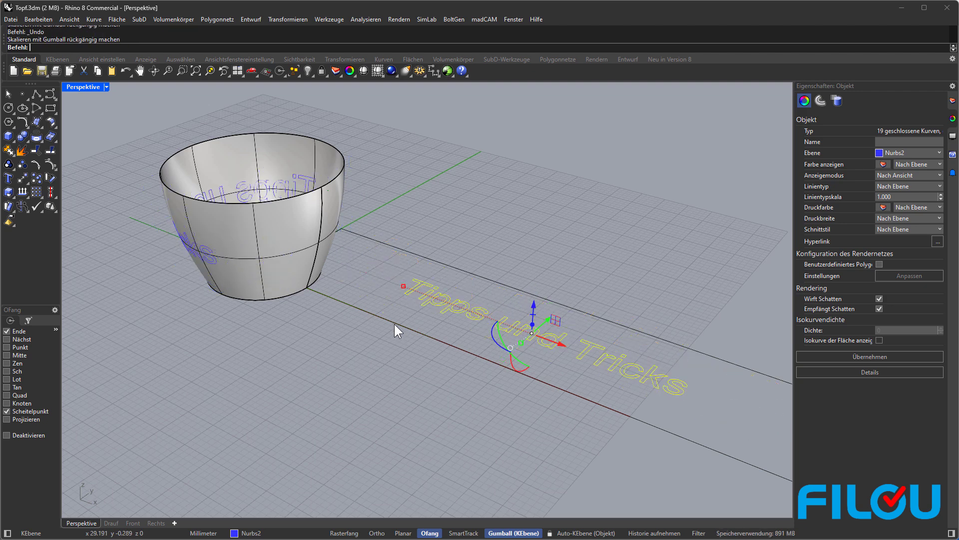
{"action": "key", "text": "ctrl+z"}
{"action": "key", "text": "ctrl+z"}
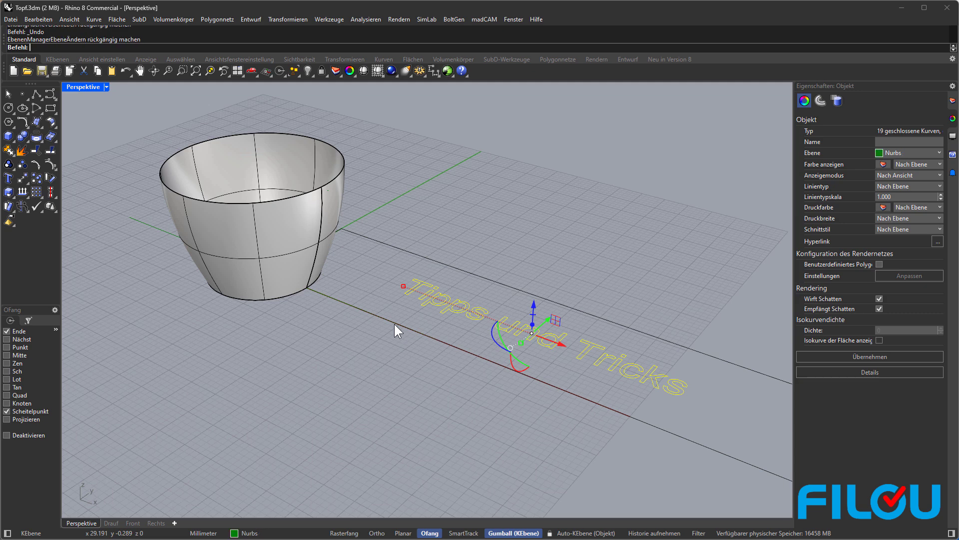
{"action": "key", "text": "ctrl+z"}
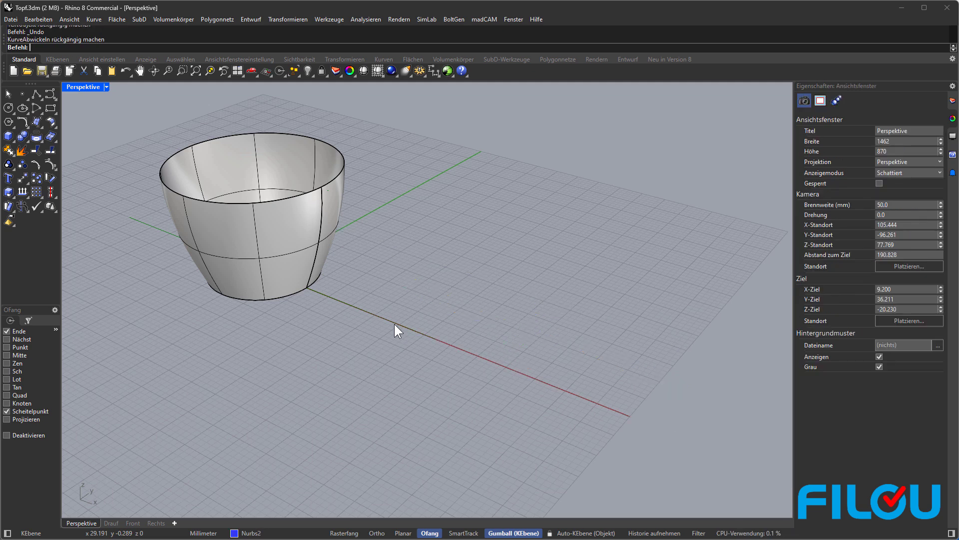
- Show the hidden wavy panel and rotate it a quarter turn in the ground plane so its length runs along the Y axis
{"action": "left_click", "coordinate": [308, 71]}
{"action": "scroll", "coordinate": [433, 217], "scroll_direction": "down", "scroll_amount": 4}
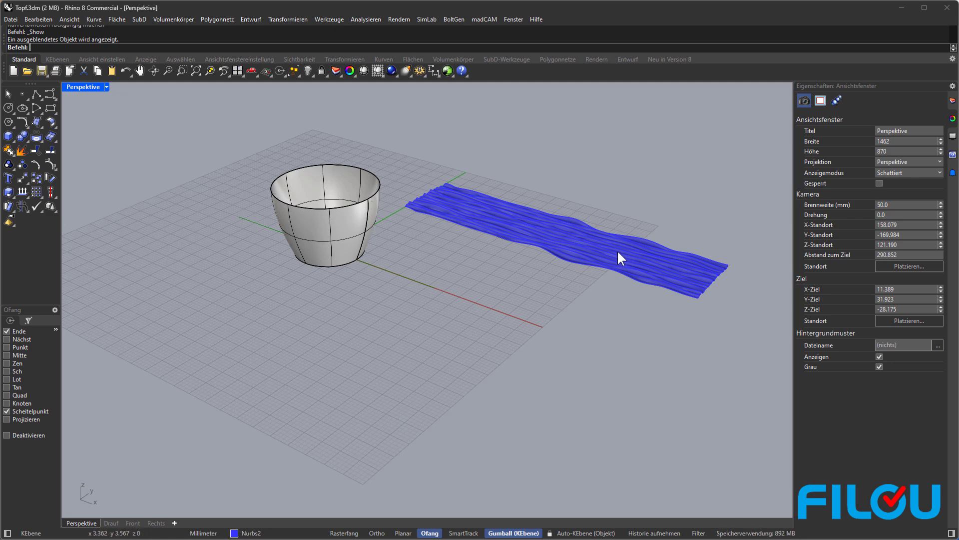
{"action": "scroll", "coordinate": [375, 217], "scroll_direction": "up", "scroll_amount": 3}
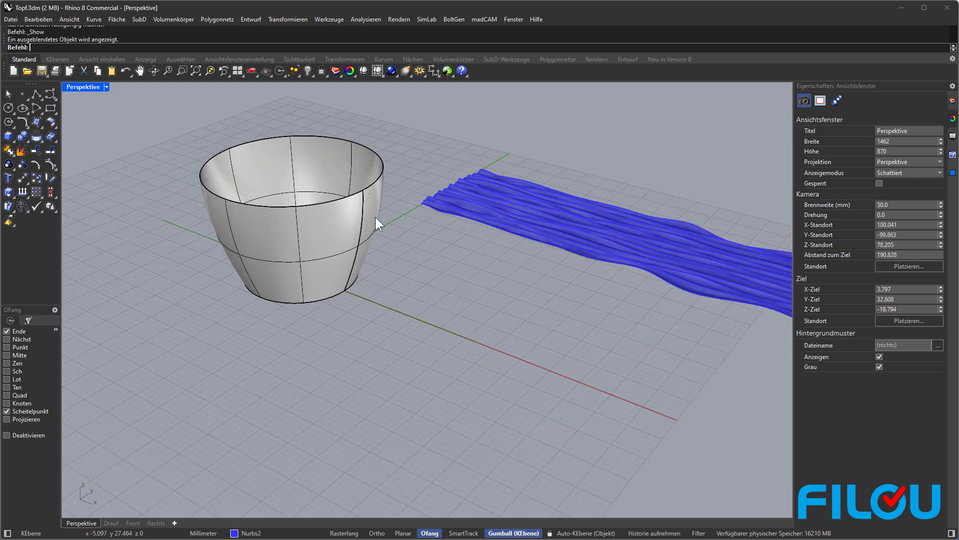
{"action": "scroll", "coordinate": [376, 216], "scroll_direction": "down", "scroll_amount": 2}
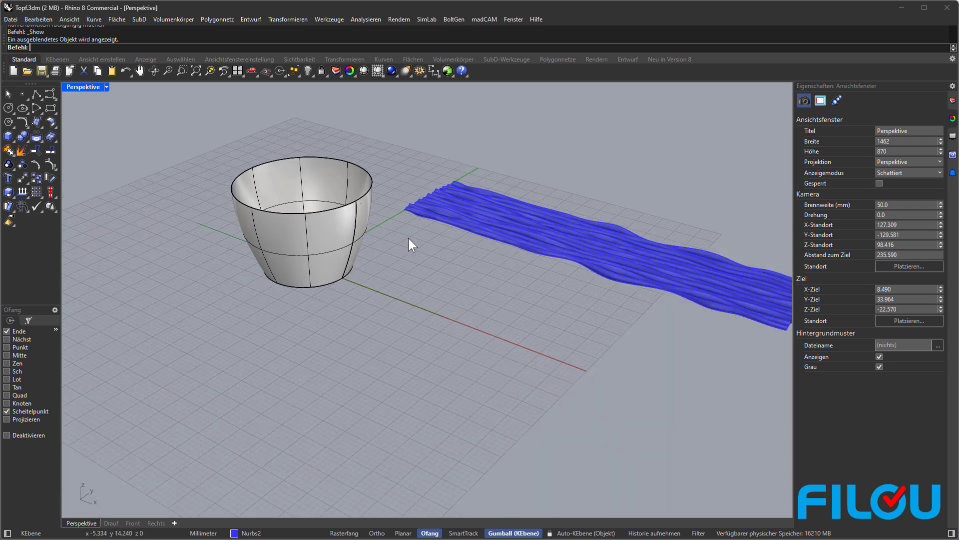
{"action": "left_click", "coordinate": [580, 251]}
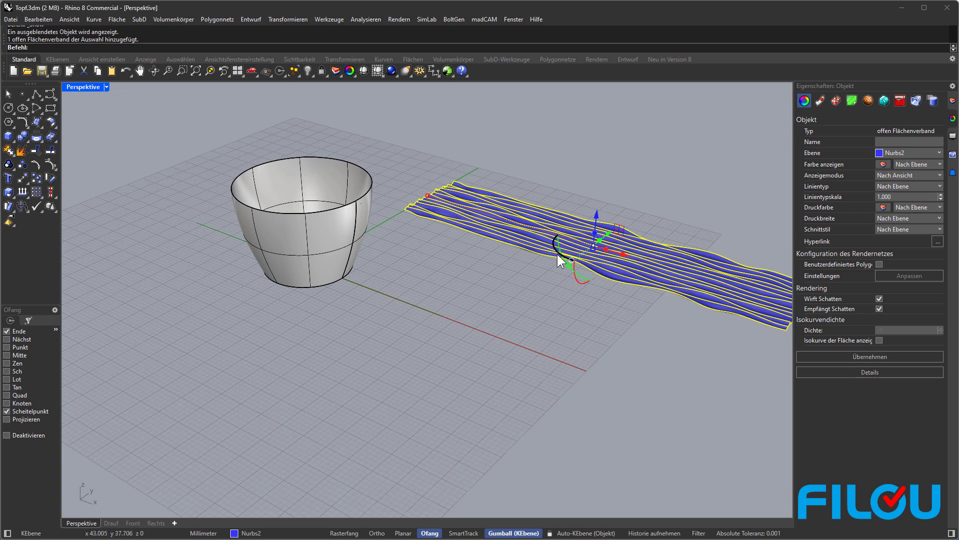
{"action": "left_click_drag", "start_coordinate": [557, 252], "coordinate": [535, 195]}
{"action": "right_click_drag", "start_coordinate": [441, 232], "coordinate": [360, 216], "text": "shift"}
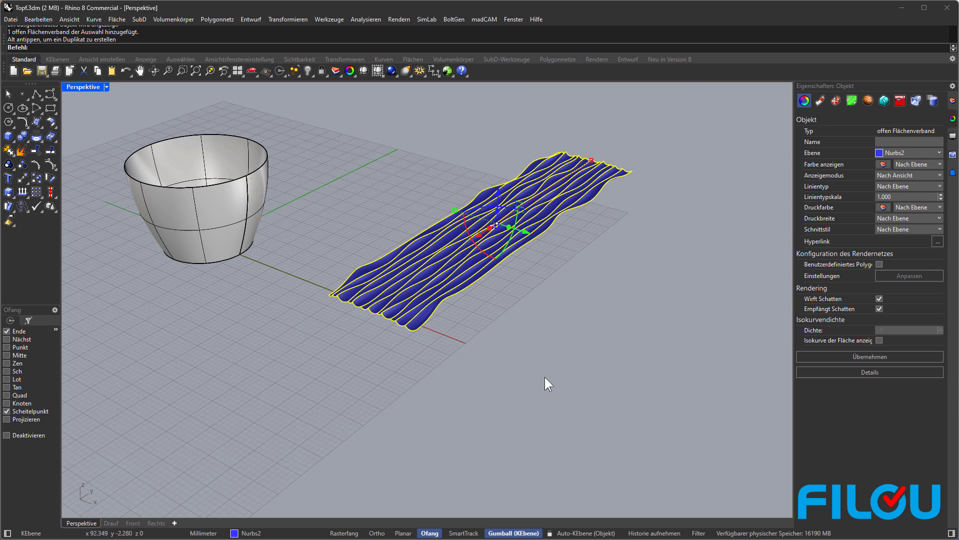
- Create a linear array of 5 wavy panels side by side, using the two corners of the panel's short front edge as spacing
{"action": "left_click", "coordinate": [295, 19]}
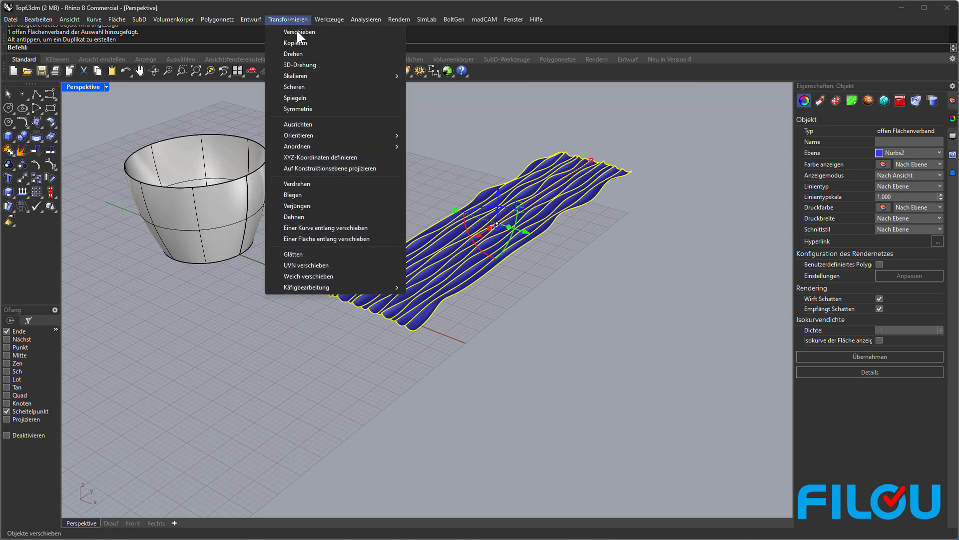
{"action": "mouse_move", "coordinate": [313, 145]}
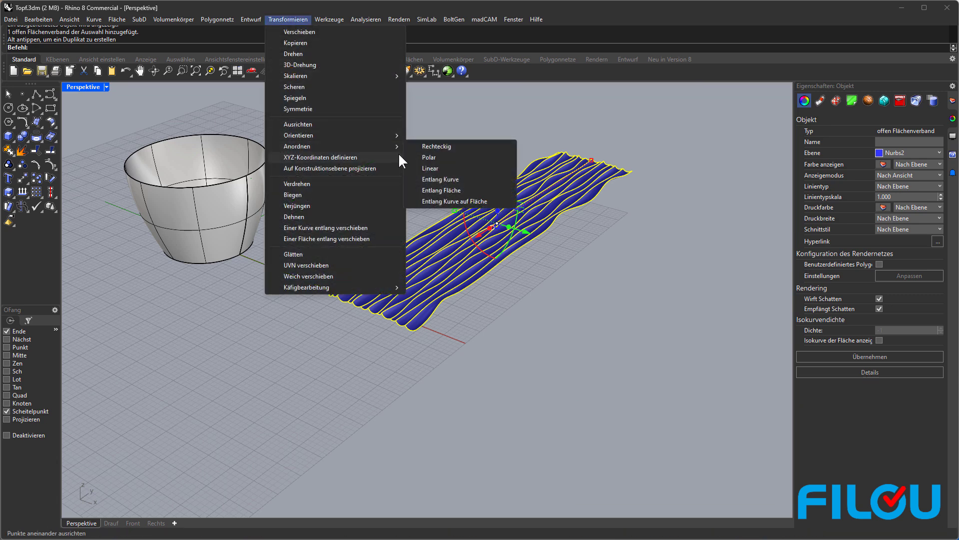
{"action": "left_click", "coordinate": [435, 168]}
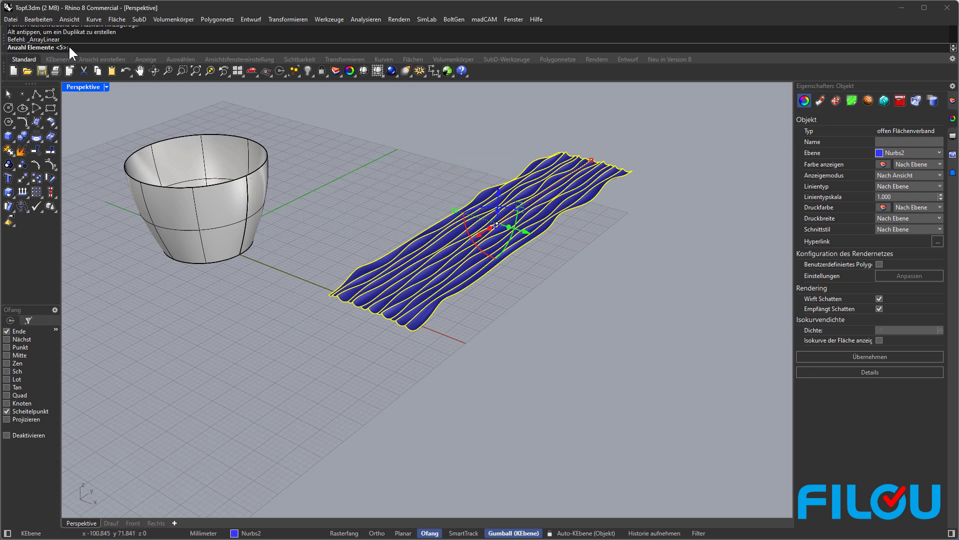
{"action": "key", "text": "Return"}
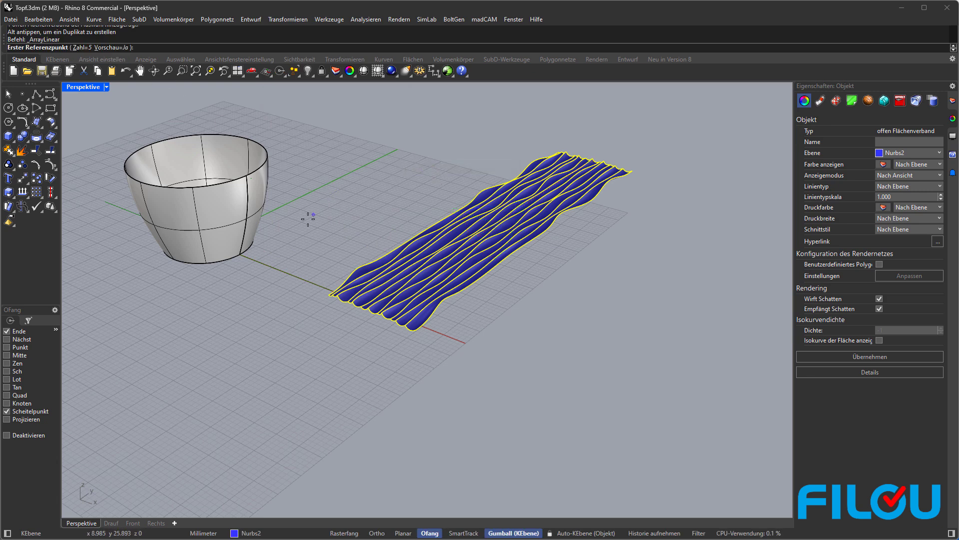
{"action": "left_click", "coordinate": [324, 293]}
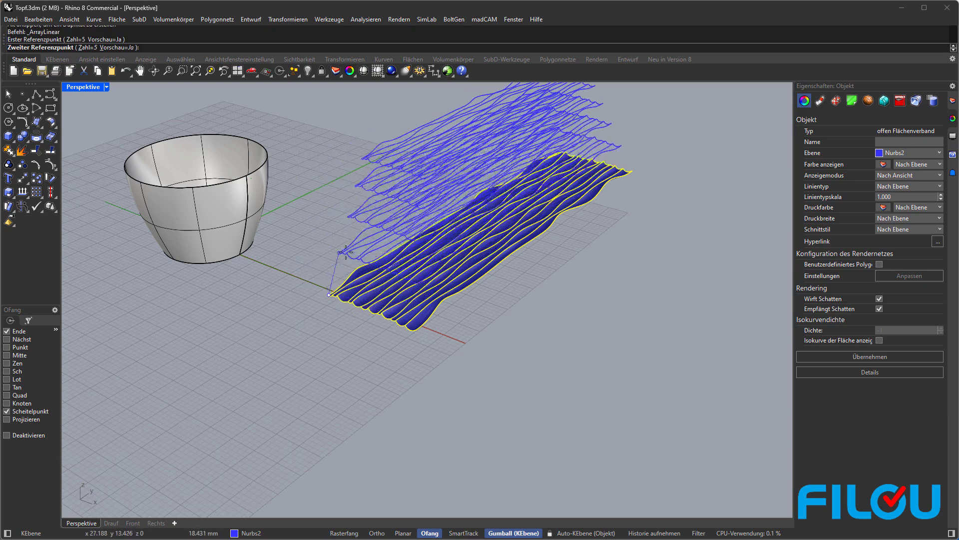
{"action": "left_click", "coordinate": [421, 332]}
{"action": "scroll", "coordinate": [247, 326], "scroll_direction": "down", "scroll_amount": 2}
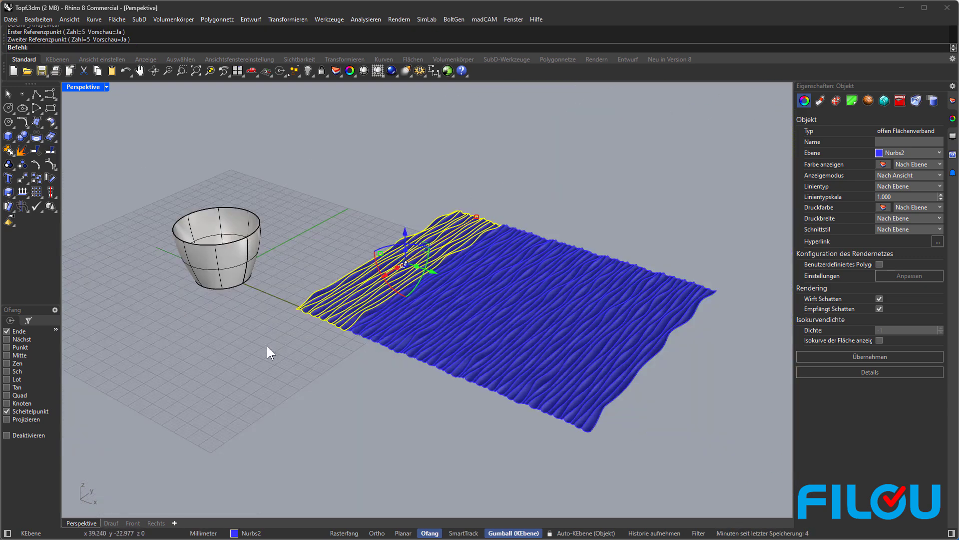
{"action": "left_click", "coordinate": [319, 364]}
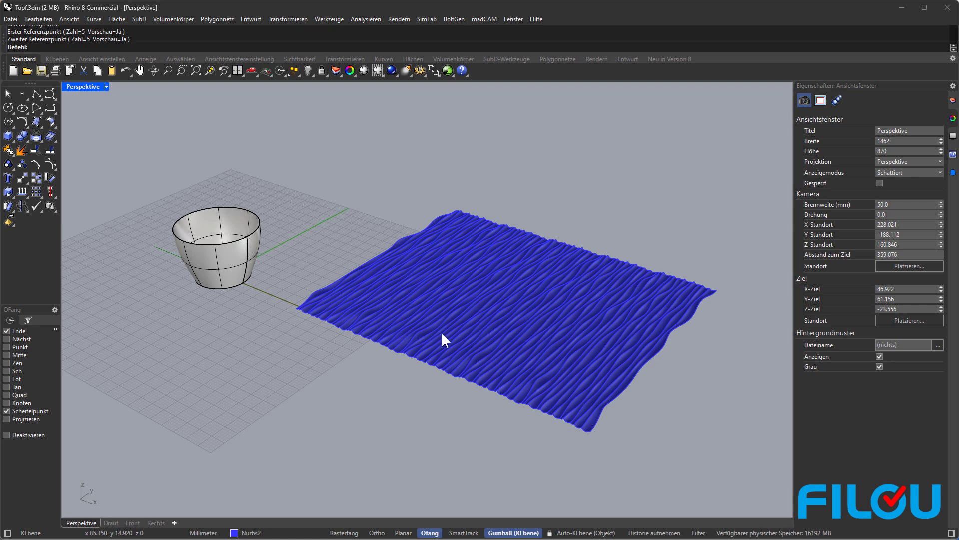
- Join the five wavy panels into one open polysurface
{"action": "left_click_drag", "start_coordinate": [649, 422], "coordinate": [375, 209]}
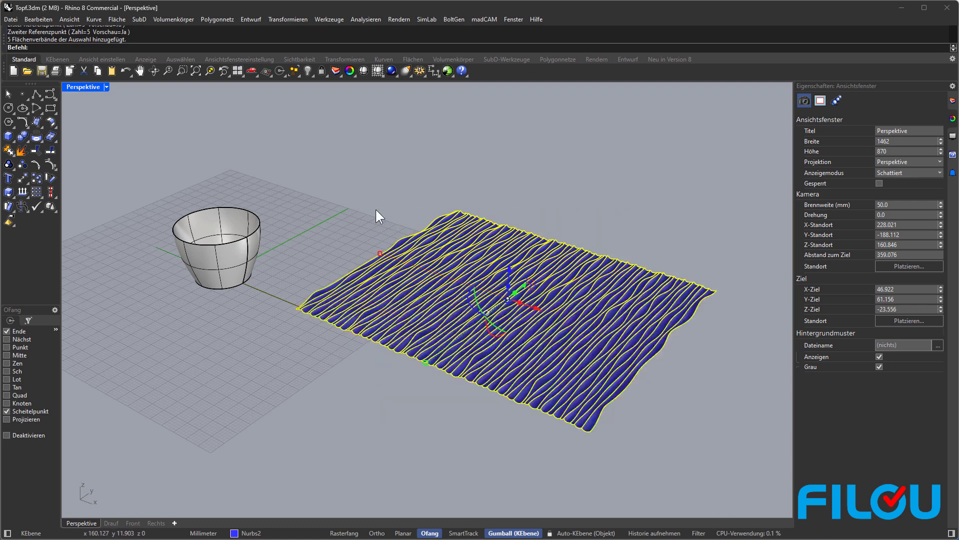
{"action": "left_click", "coordinate": [9, 150]}
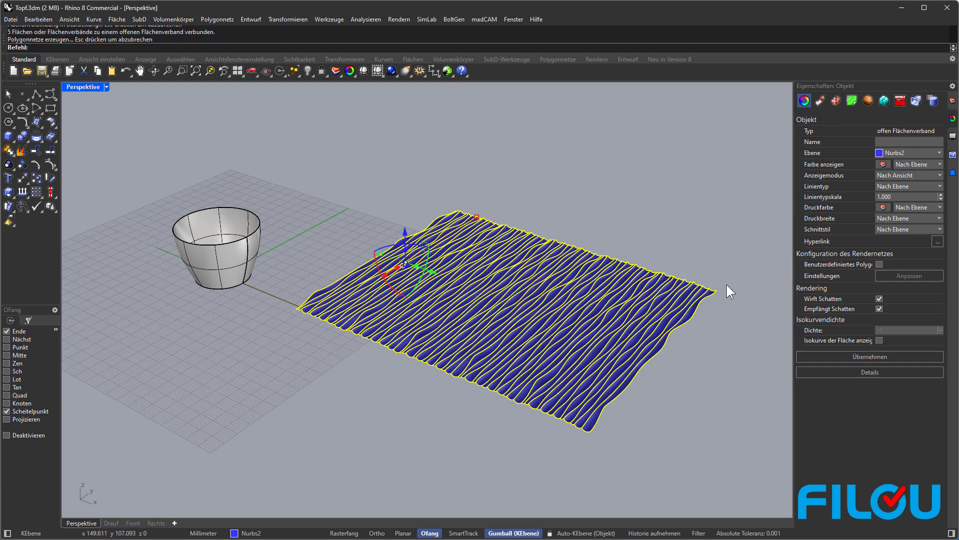
{"action": "left_click", "coordinate": [496, 431]}
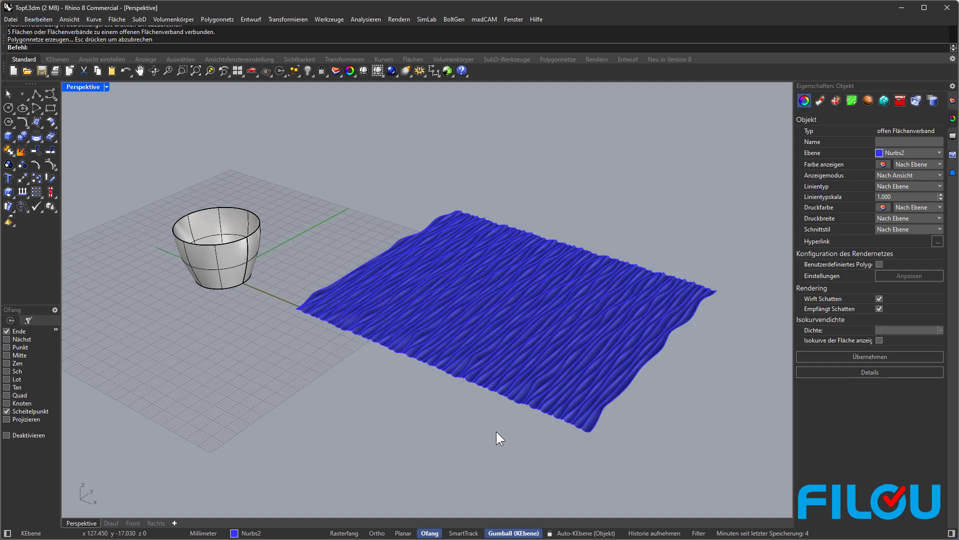
- Create a rectangular plane beneath the joined wavy panel, spanning from its corner nearest the pot to the diagonally opposite far corner
{"action": "scroll", "coordinate": [417, 326], "scroll_direction": "up", "scroll_amount": 2}
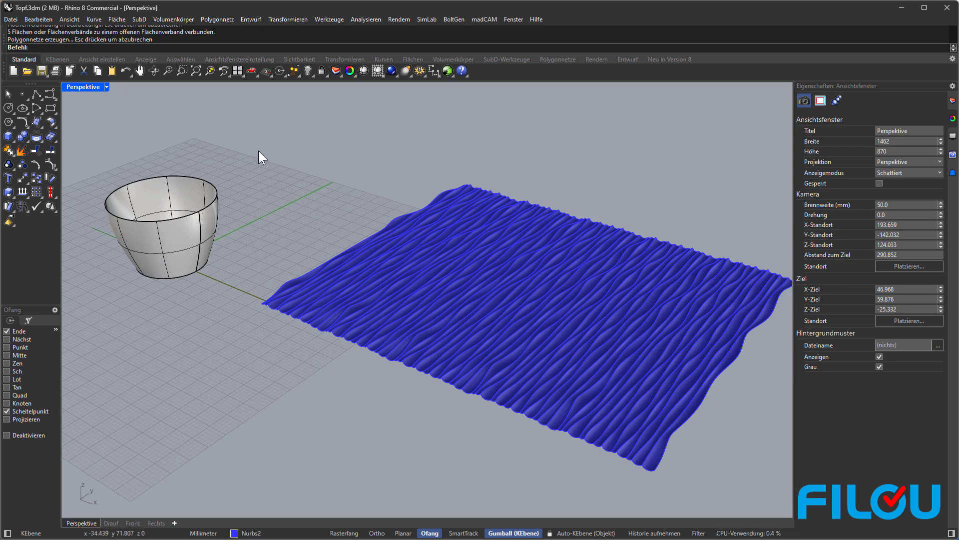
{"action": "left_click", "coordinate": [119, 17]}
{"action": "mouse_move", "coordinate": [129, 30]}
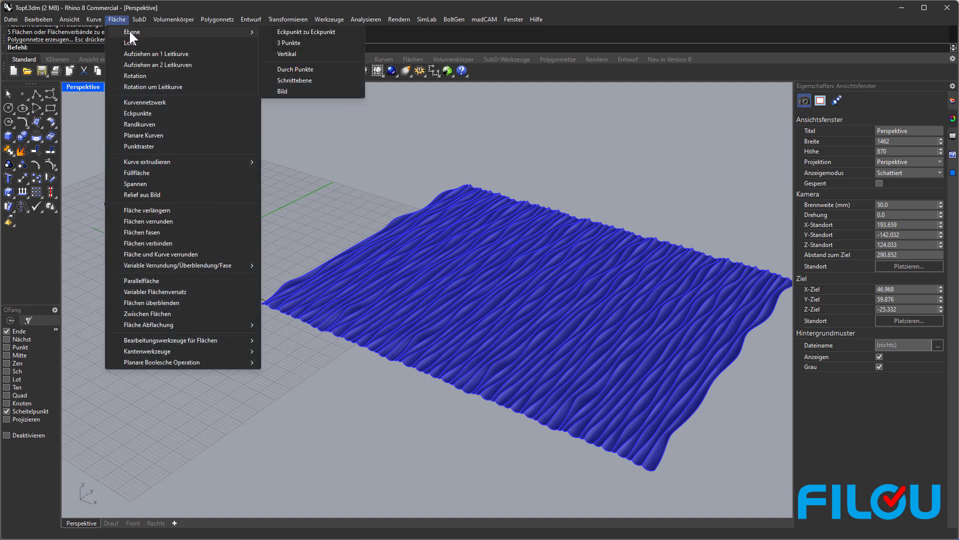
{"action": "left_click", "coordinate": [310, 31]}
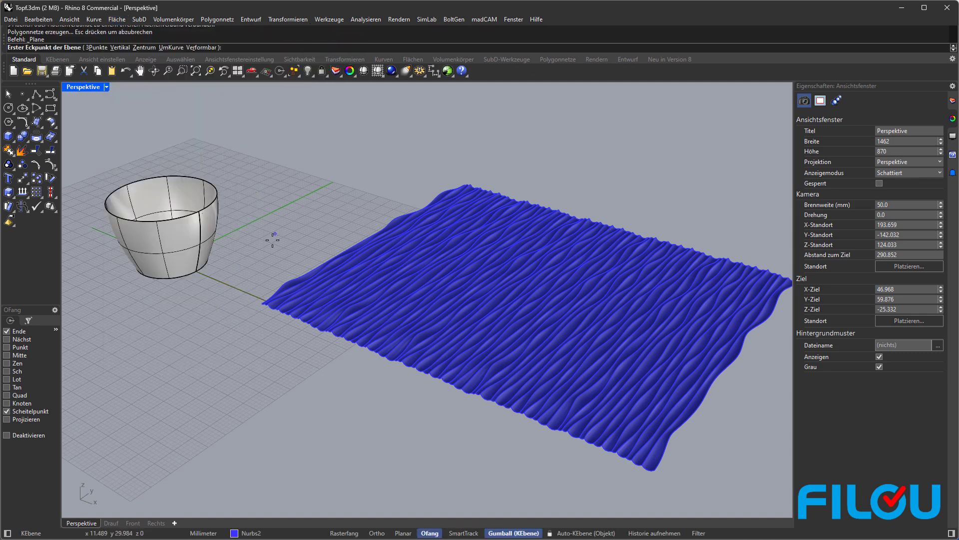
{"action": "left_click", "coordinate": [261, 303]}
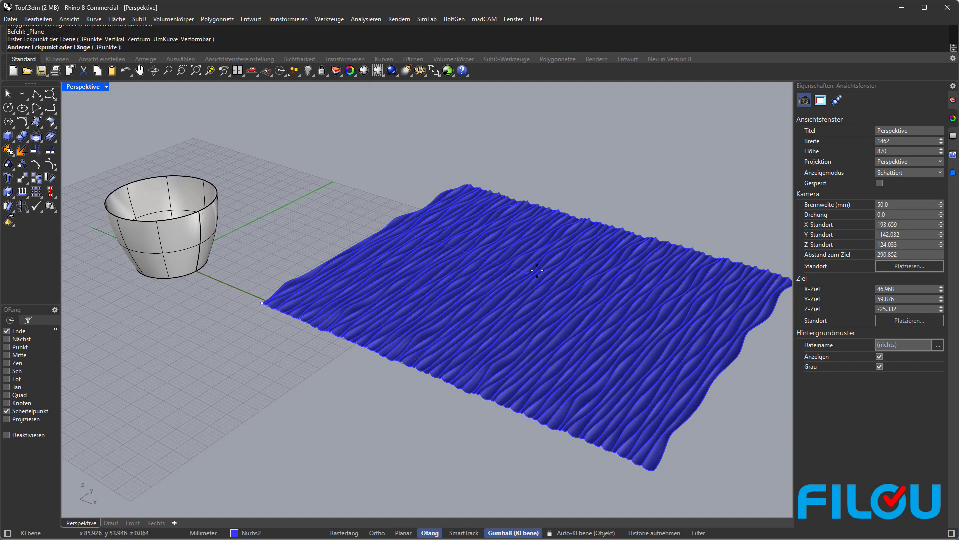
{"action": "scroll", "coordinate": [437, 273], "scroll_direction": "down", "scroll_amount": 3}
{"action": "scroll", "coordinate": [437, 273], "scroll_direction": "up", "scroll_amount": 5}
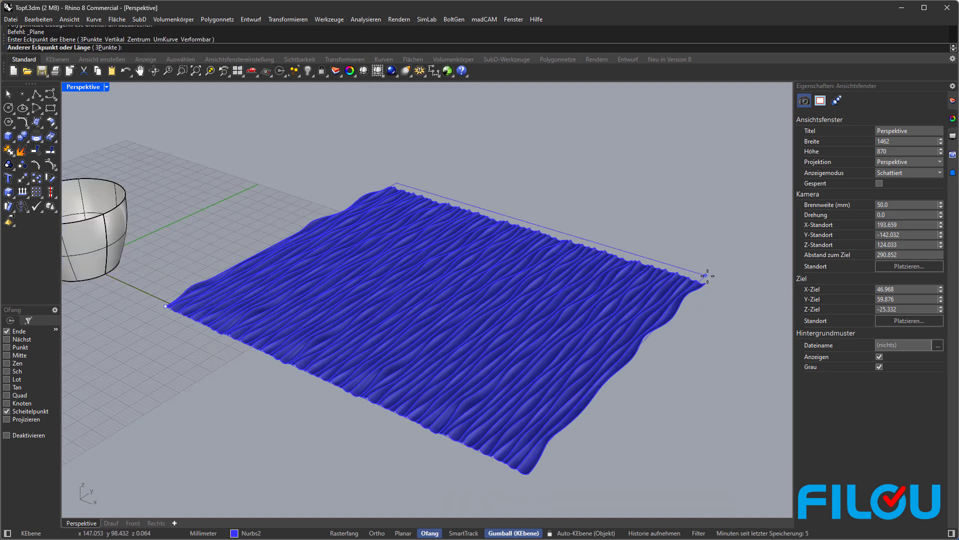
{"action": "left_click", "coordinate": [712, 282]}
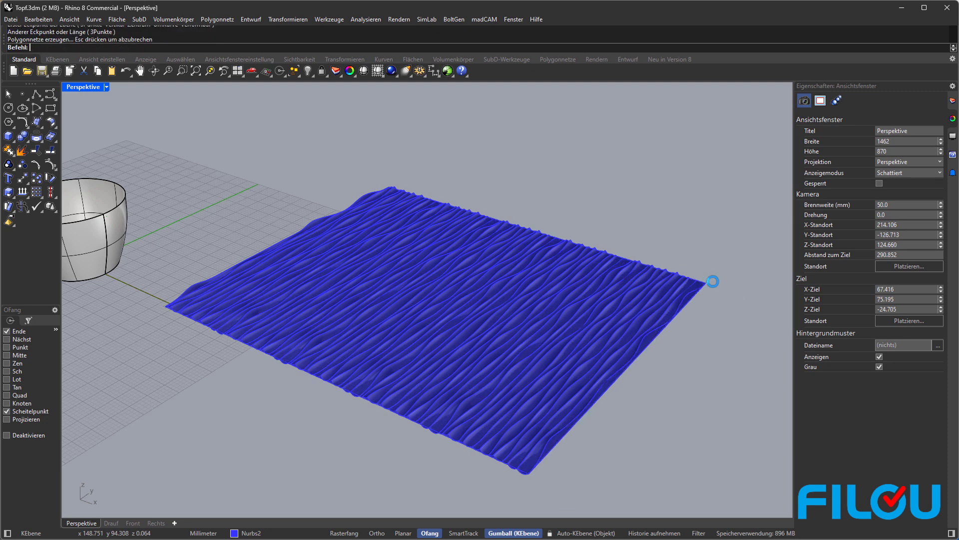
- Raise the joined wavy panel slightly along Z so that it sits just above the base plane
{"action": "left_click", "coordinate": [691, 300]}
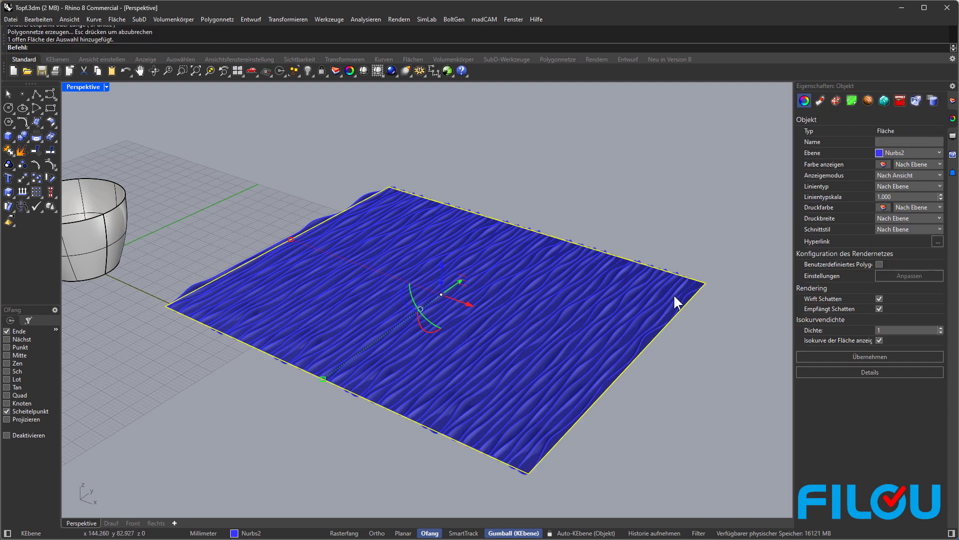
{"action": "left_click", "coordinate": [674, 294]}
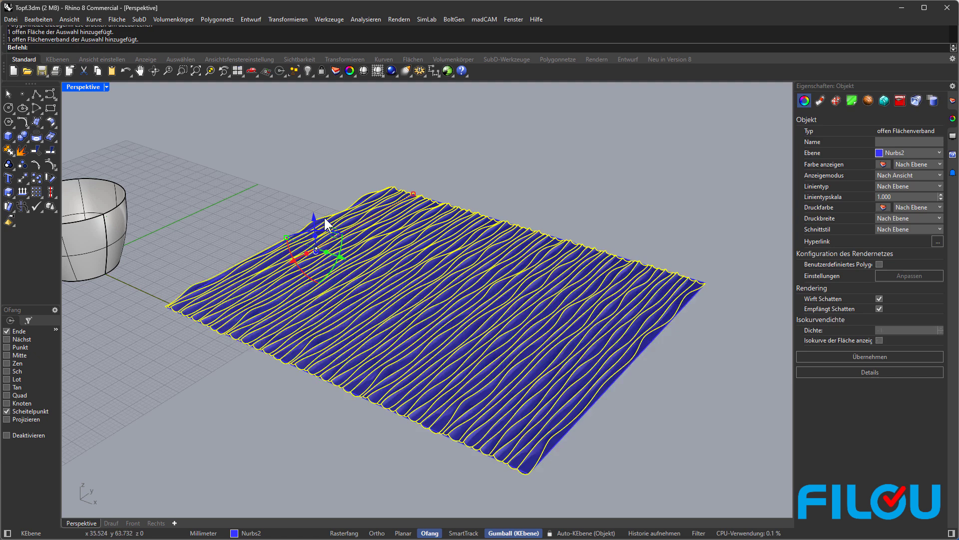
{"action": "left_click_drag", "start_coordinate": [313, 214], "coordinate": [315, 215]}
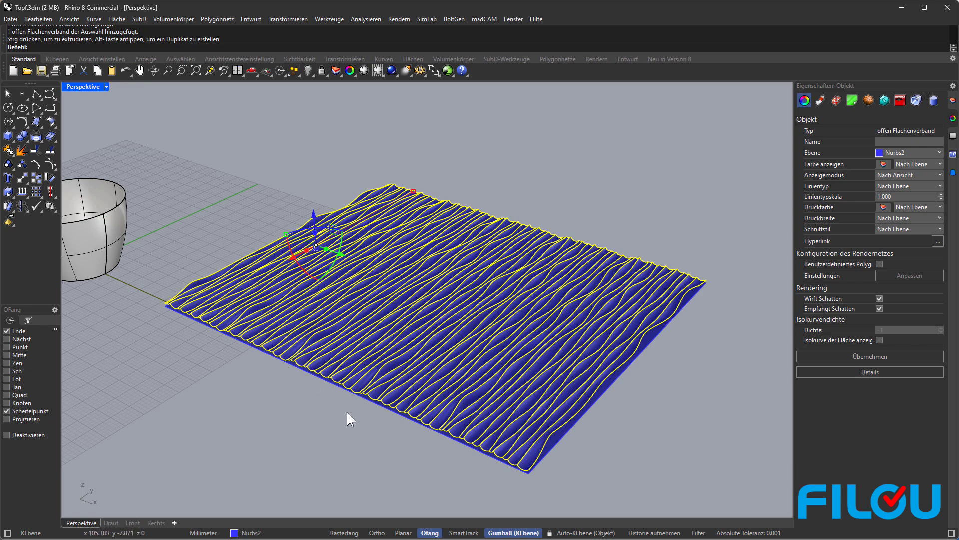
{"action": "right_click_drag", "start_coordinate": [349, 475], "coordinate": [343, 352]}
{"action": "left_click", "coordinate": [344, 352]}
{"action": "mouse_move", "coordinate": [367, 295]}
{"action": "right_mouse_down"}
{"action": "mouse_move", "coordinate": [450, 208]}
{"action": "mouse_move", "coordinate": [454, 298]}
{"action": "right_mouse_up"}
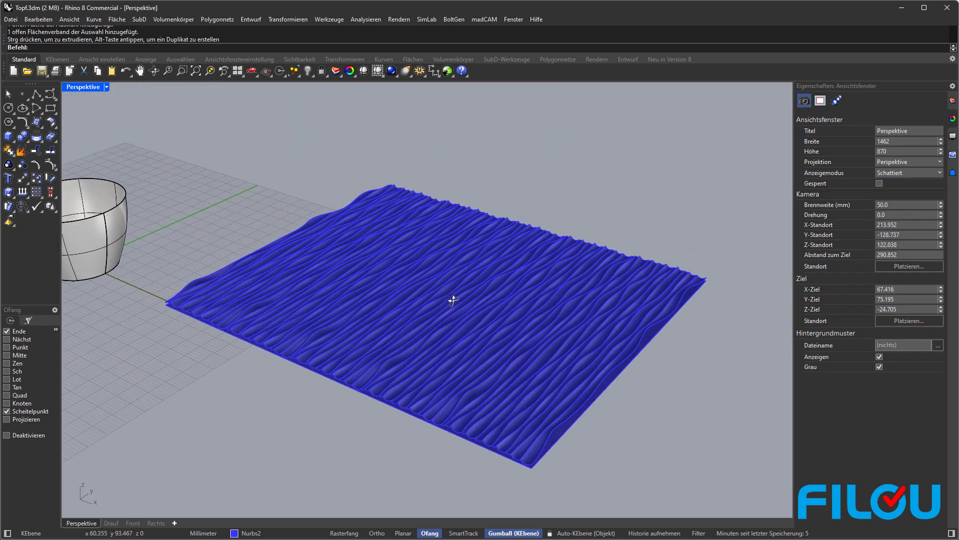
{"action": "scroll", "coordinate": [439, 279], "scroll_direction": "down", "scroll_amount": 3}
{"action": "scroll", "coordinate": [307, 279], "scroll_direction": "up", "scroll_amount": 3}
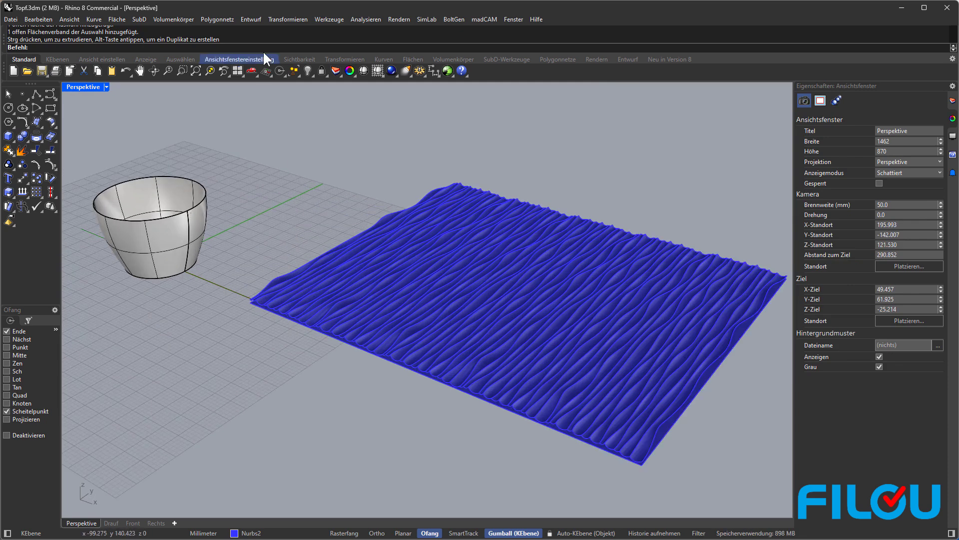
- Flow the wavy panel along the surface, from the base plane's corner nearest the pot to the bottom edge of the pot's wall beside its seam
{"action": "left_click", "coordinate": [292, 19]}
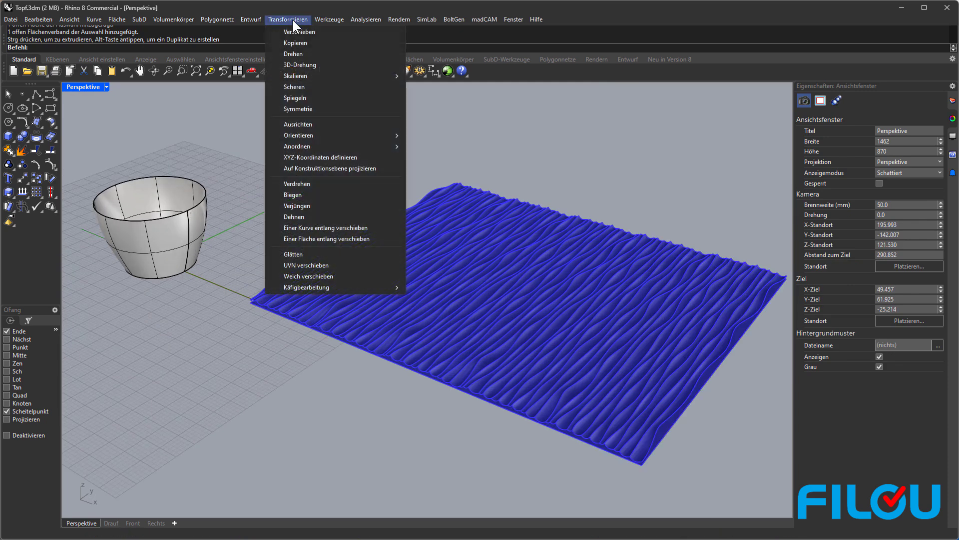
{"action": "left_click", "coordinate": [379, 240]}
{"action": "left_click", "coordinate": [322, 290]}
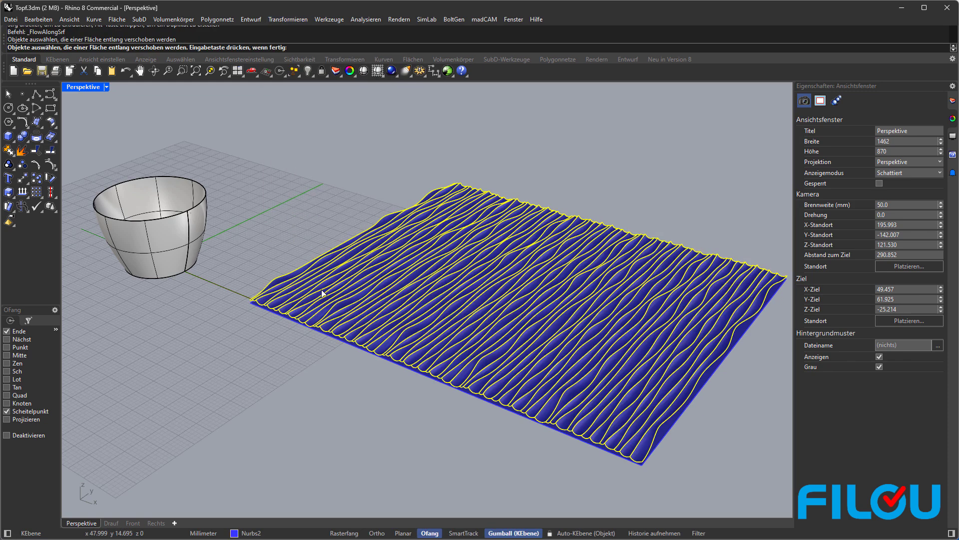
{"action": "key", "text": "Return"}
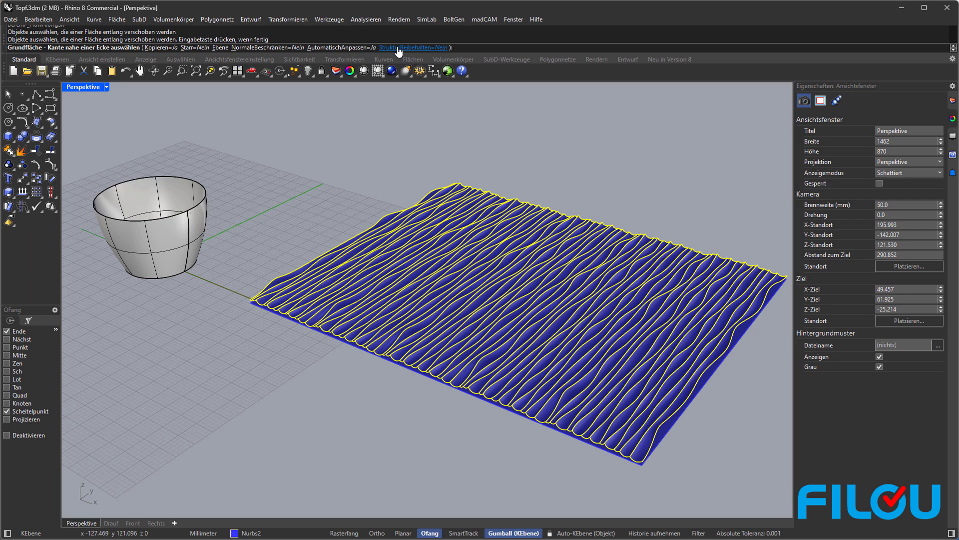
{"action": "left_click", "coordinate": [267, 312]}
{"action": "right_click_drag", "start_coordinate": [266, 312], "coordinate": [186, 234]}
{"action": "scroll", "coordinate": [185, 234], "scroll_direction": "up", "scroll_amount": 3}
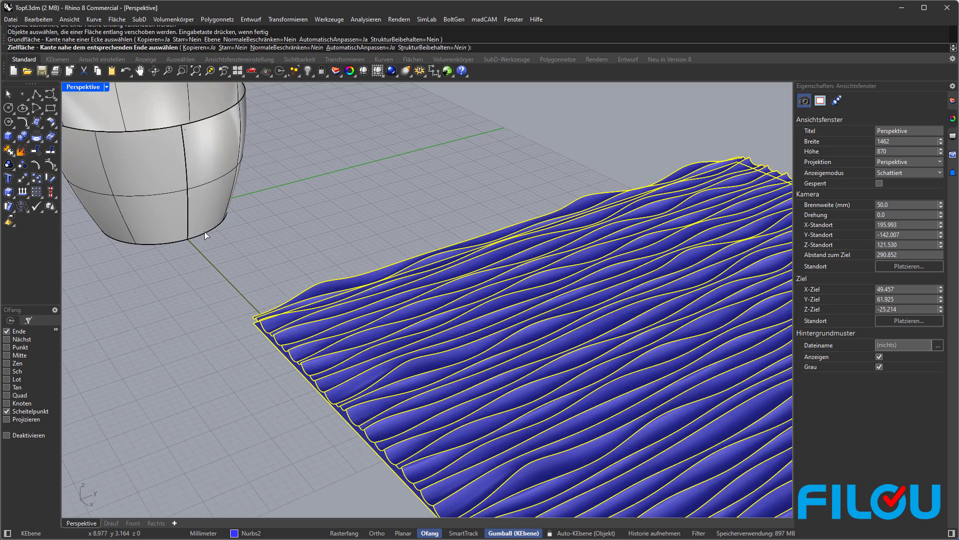
{"action": "left_click", "coordinate": [205, 232]}
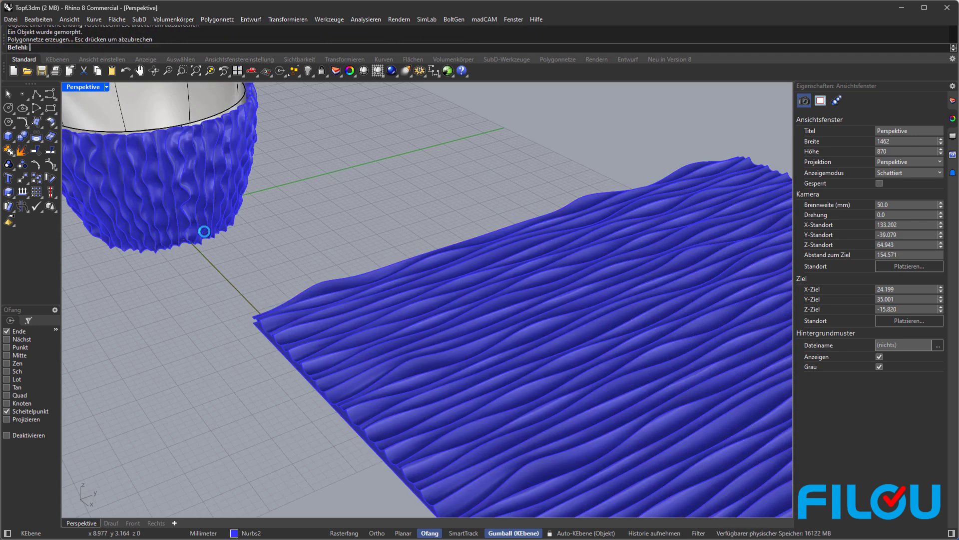
- Examine the wavy relief wrapped around the pot's wall up close and from several angles
{"action": "right_click_drag", "start_coordinate": [204, 232], "coordinate": [294, 273], "text": "shift"}
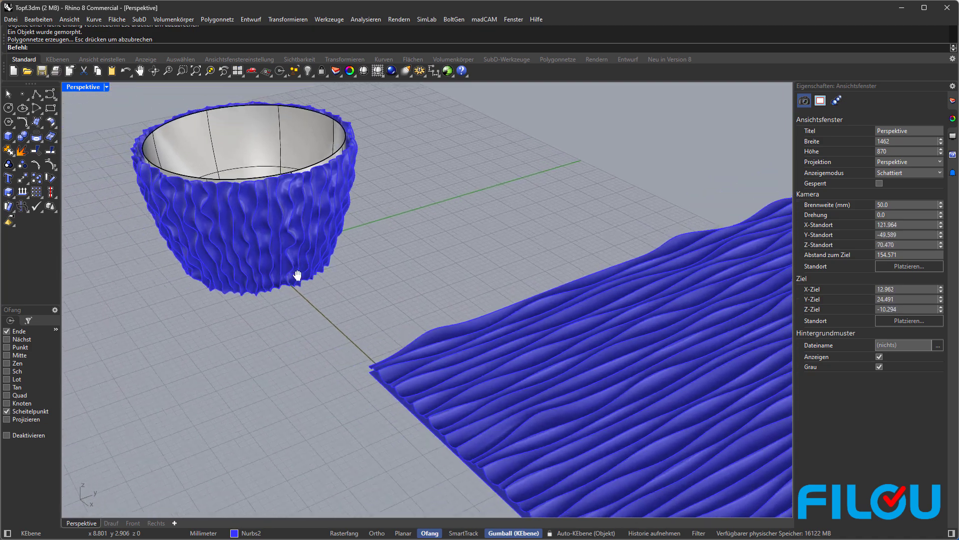
{"action": "scroll", "coordinate": [225, 240], "scroll_direction": "up", "scroll_amount": 5}
{"action": "right_click_drag", "start_coordinate": [223, 236], "coordinate": [270, 227]}
{"action": "scroll", "coordinate": [271, 230], "scroll_direction": "down", "scroll_amount": 2}
{"action": "key", "text": "Home"}
{"action": "key", "text": "Home"}
{"action": "key", "text": "End"}
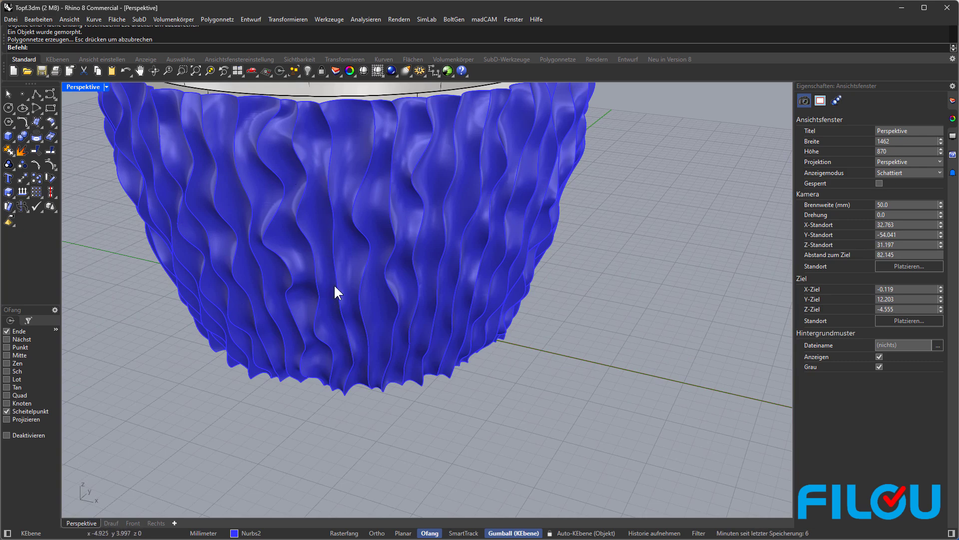
{"action": "key", "text": "Home"}
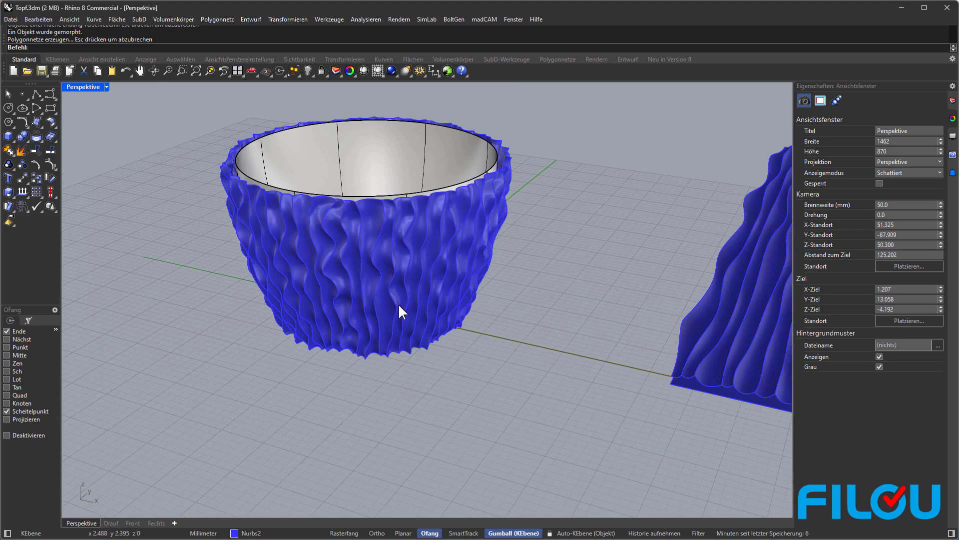
{"action": "right_click_drag", "start_coordinate": [383, 295], "coordinate": [268, 287]}
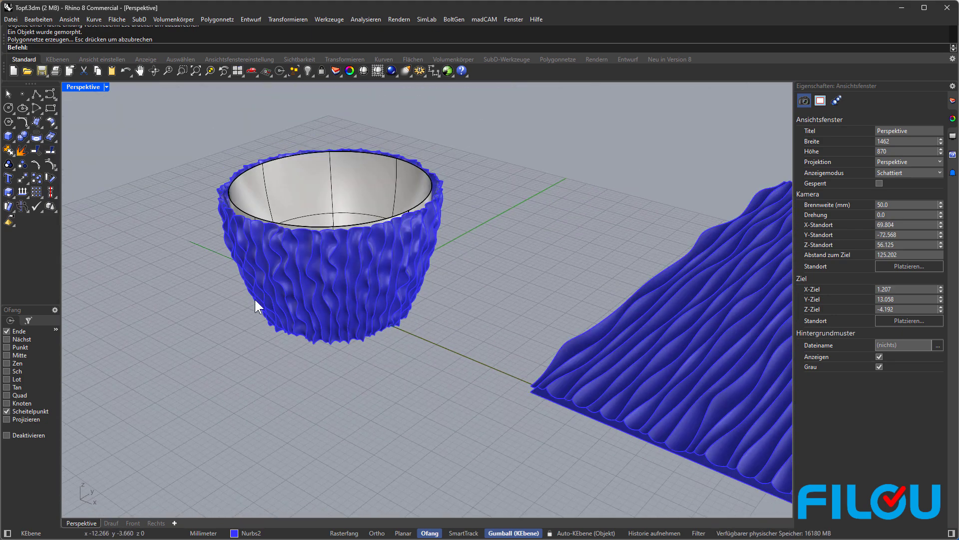
{"action": "scroll", "coordinate": [254, 301], "scroll_direction": "down", "scroll_amount": 4}
- Undo the flow, the base plane, the array, the rotation and the showing of the wavy panel, leaving only the pot
{"action": "key", "text": "ctrl+z"}
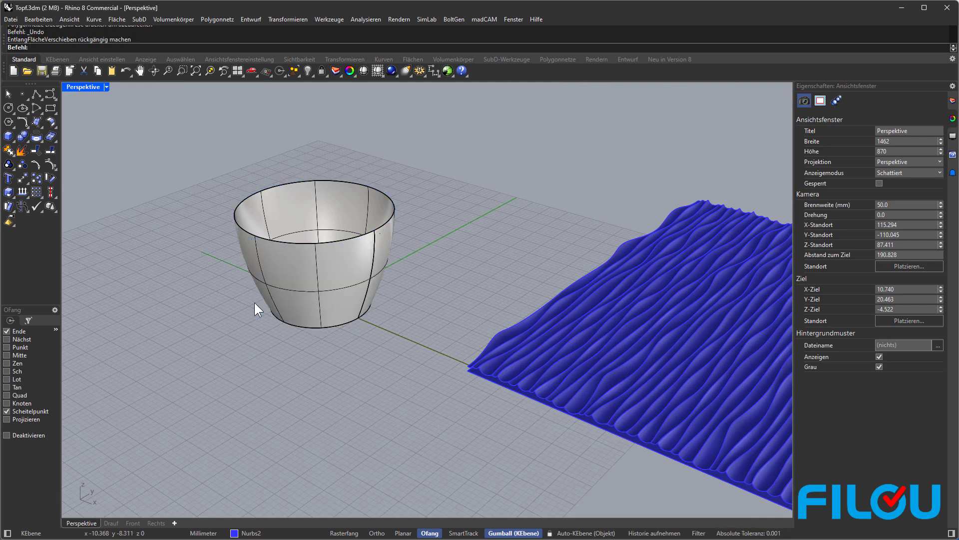
{"action": "key", "text": "ctrl+z"}
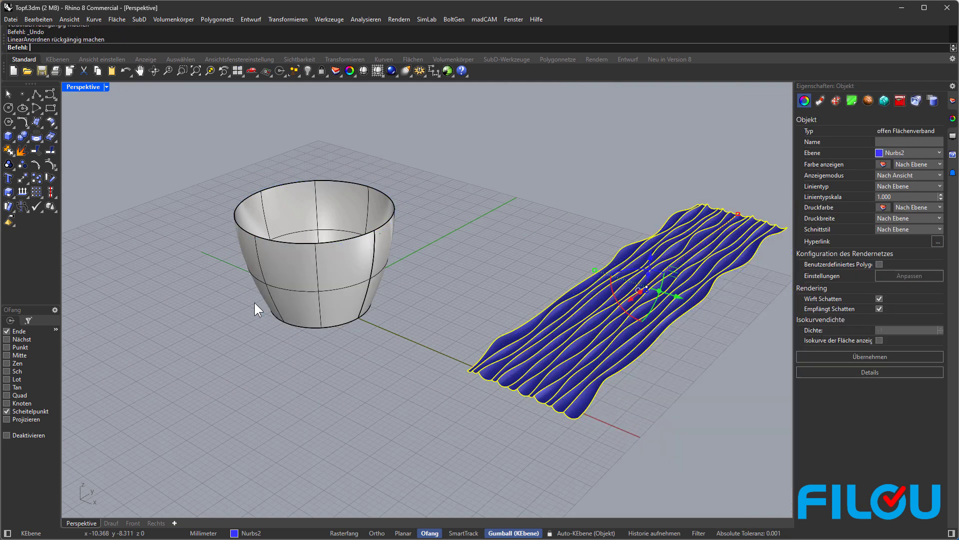
{"action": "key", "text": "ctrl+z"}
{"action": "key", "text": "ctrl+z"}
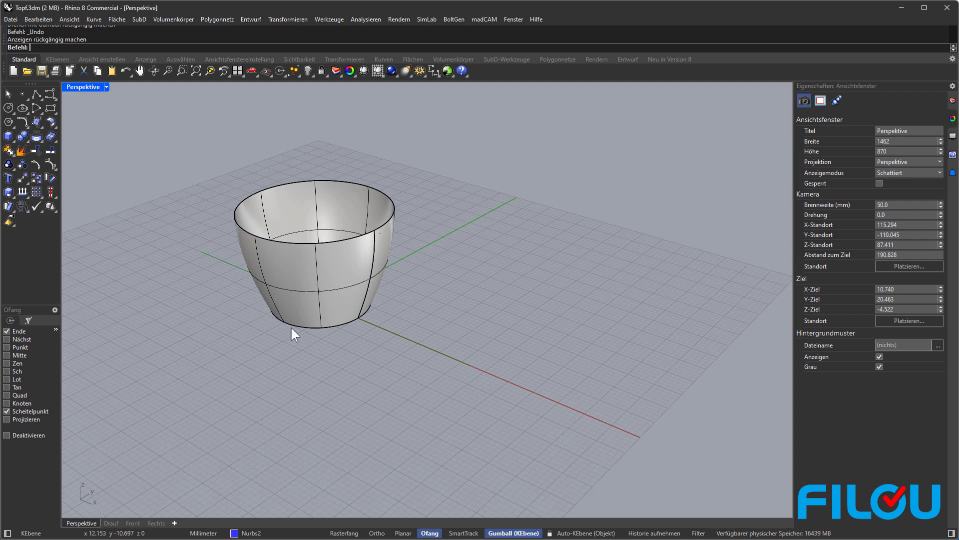
- Open Clean.png from the 2024-06-05_Map folder in the image viewer and examine its blurred FlowAlongSrf lettering up close
{"action": "left_click", "coordinate": [125, 495]}
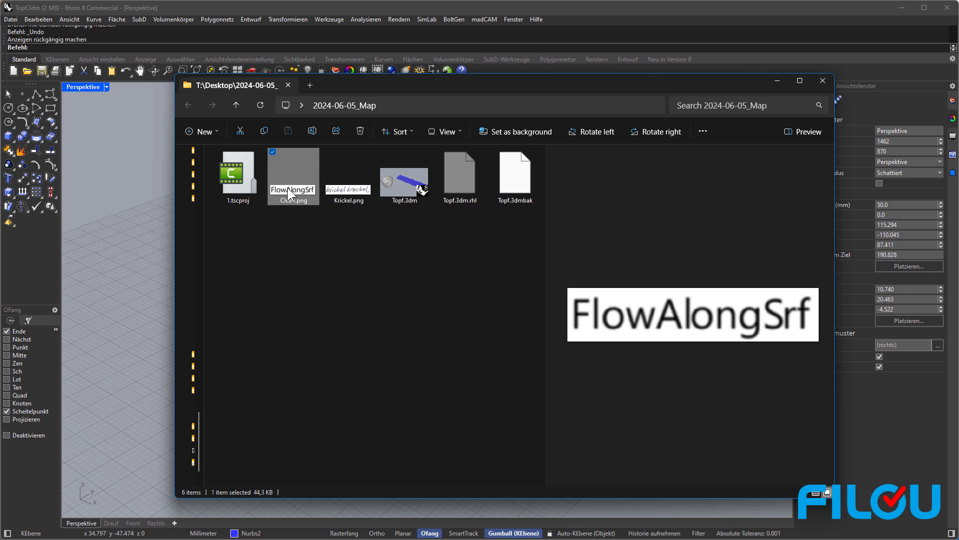
{"action": "key", "text": "Return"}
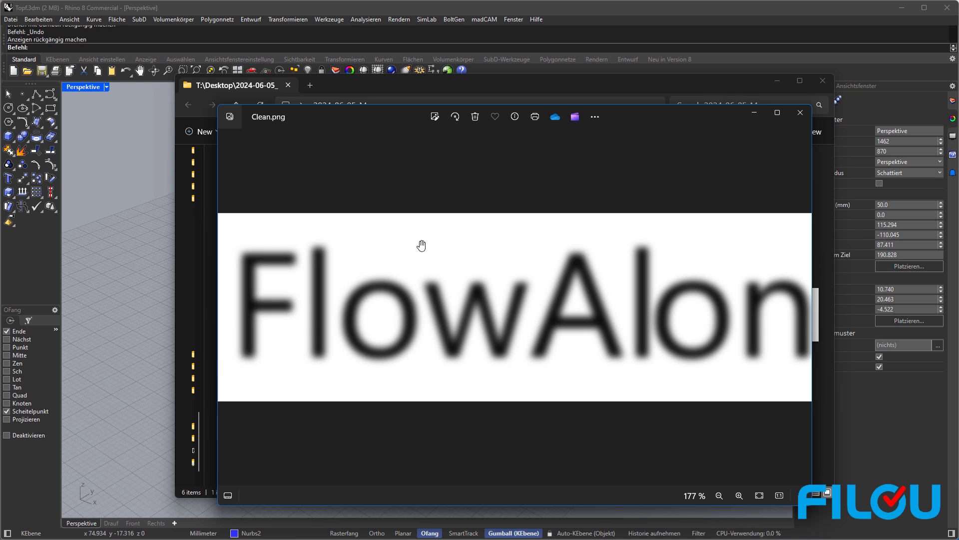
{"action": "scroll", "coordinate": [394, 316], "scroll_direction": "up", "scroll_amount": 6}
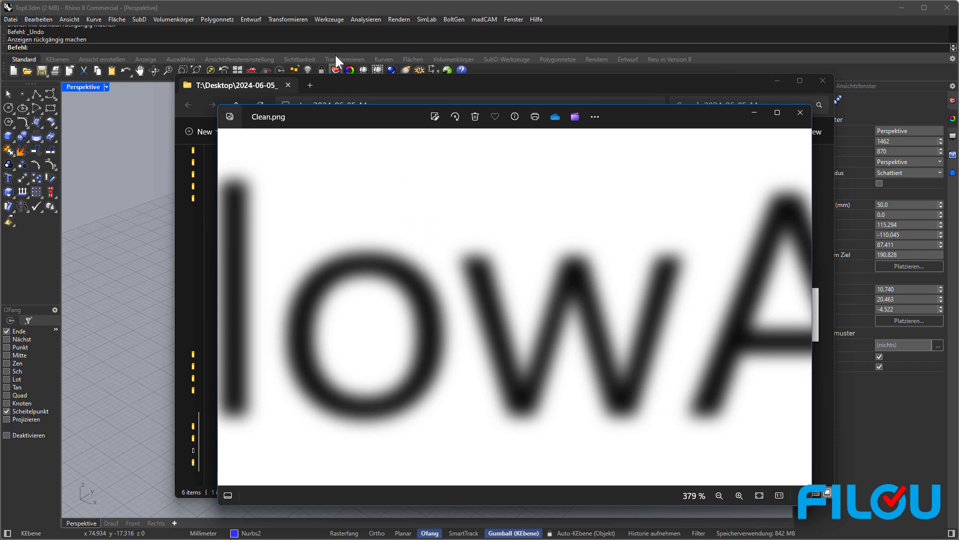
- Back in Rhino, start a relief from the image Clean.png and draw its long rectangular base on the ground plane beside the pot
{"action": "left_click", "coordinate": [325, 13]}
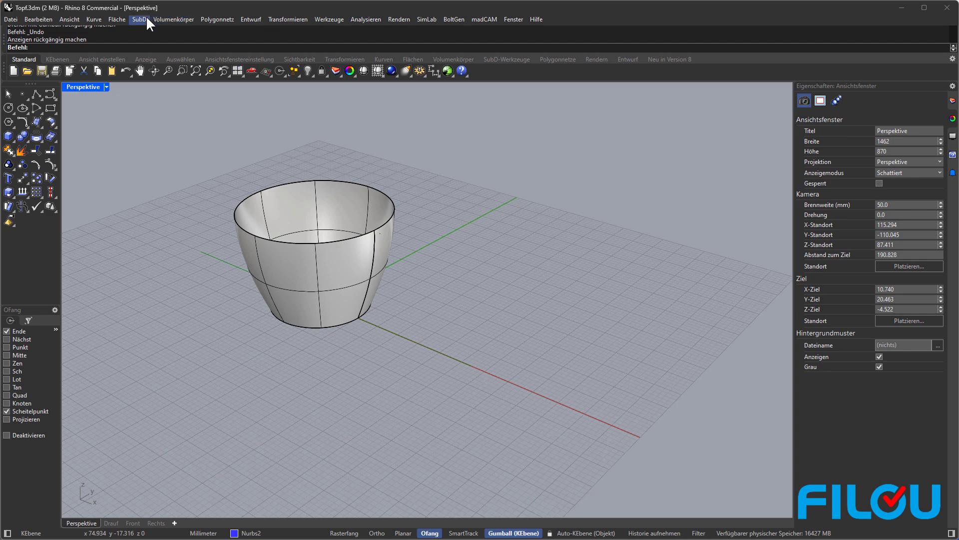
{"action": "left_click", "coordinate": [116, 19]}
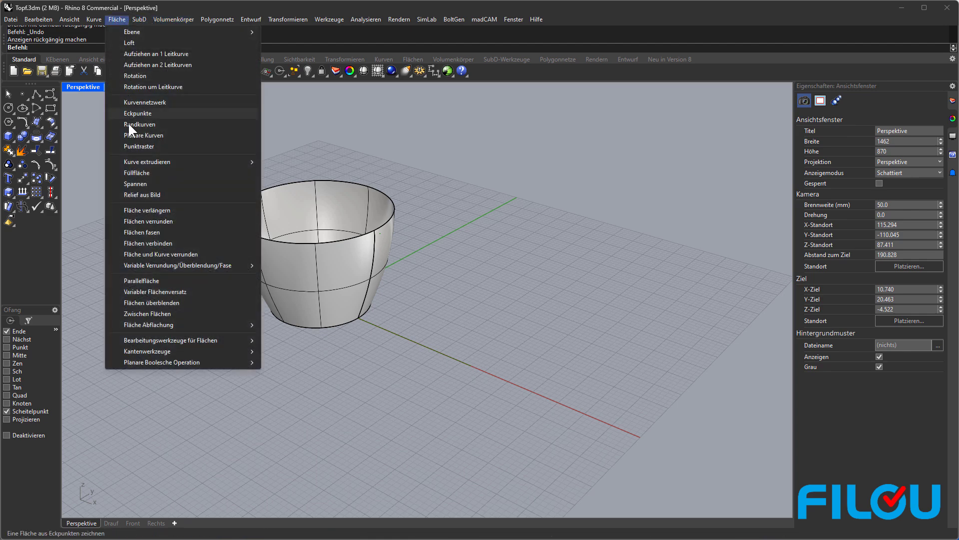
{"action": "left_click", "coordinate": [154, 195]}
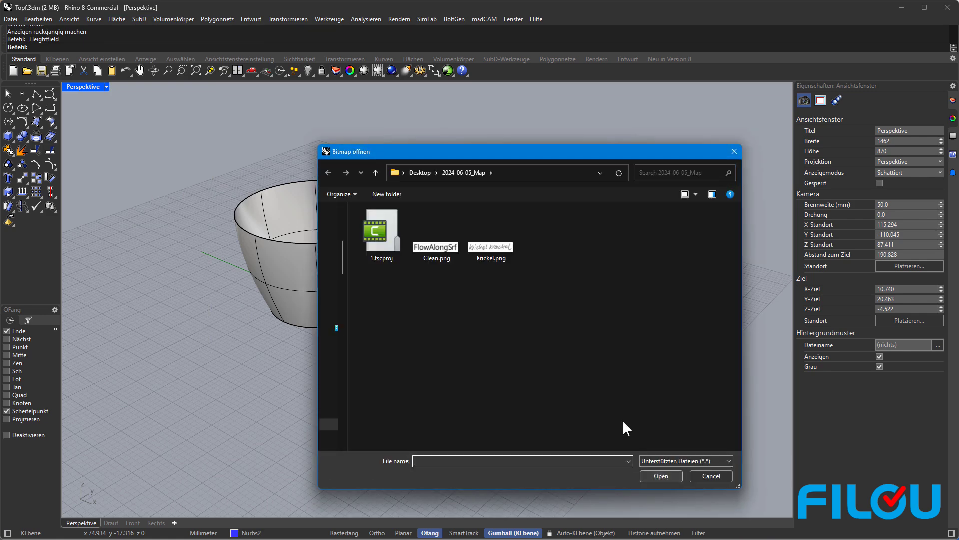
{"action": "left_click", "coordinate": [436, 254]}
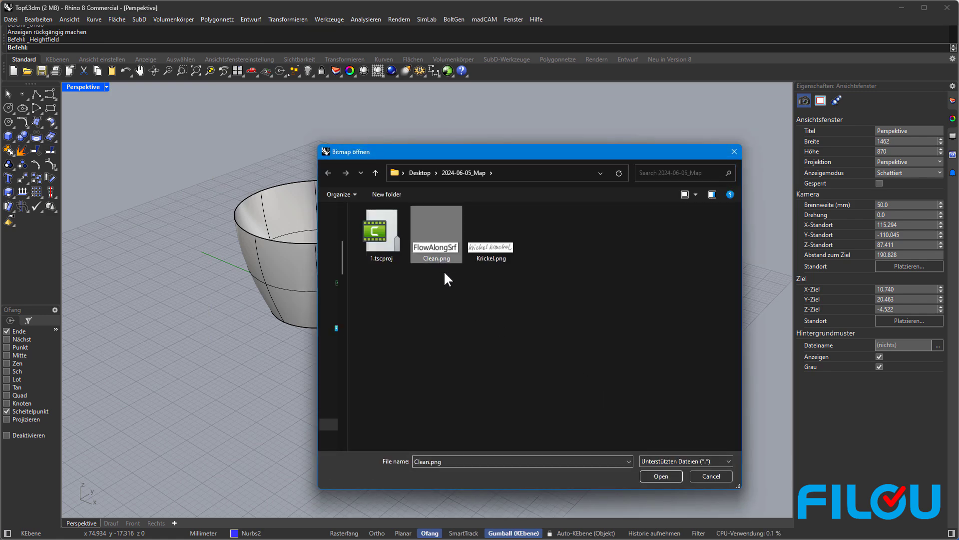
{"action": "left_click", "coordinate": [667, 475]}
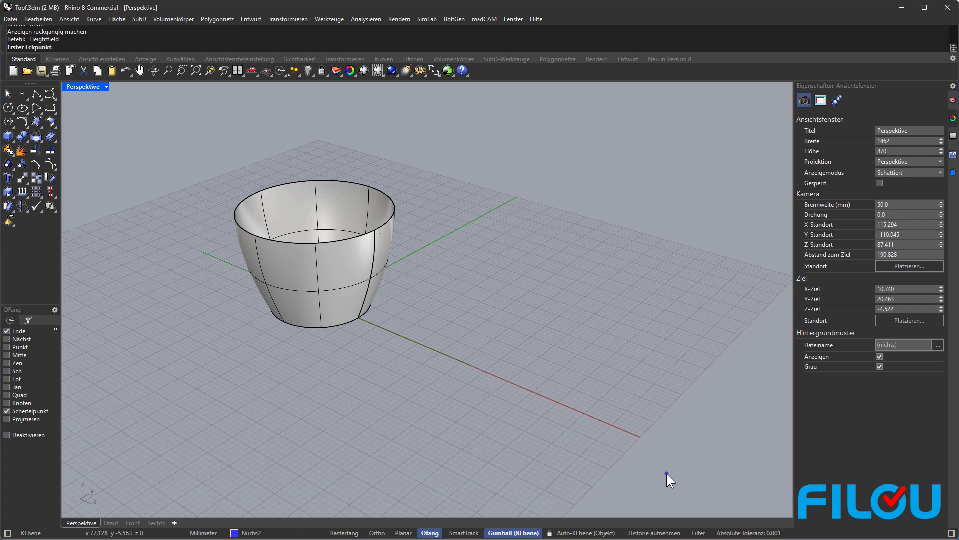
{"action": "left_click", "coordinate": [432, 245]}
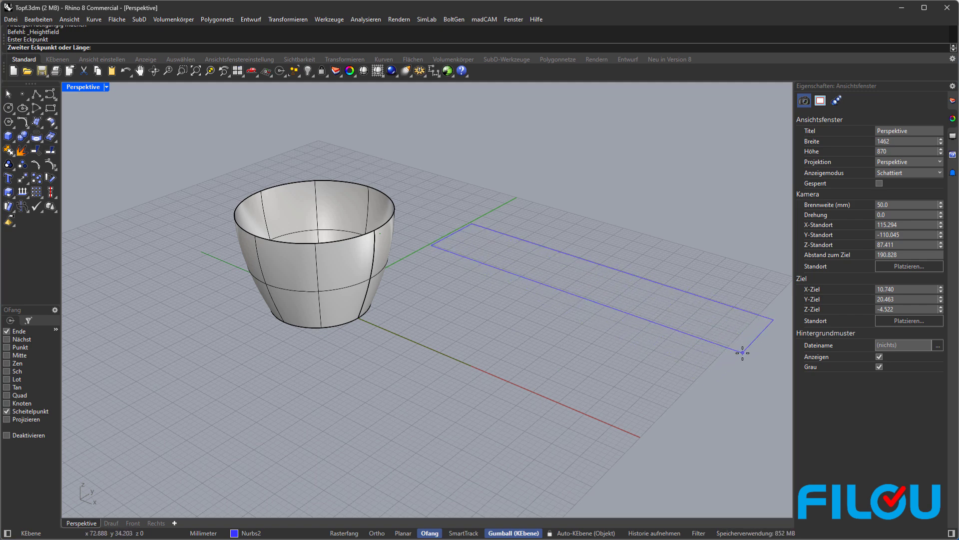
{"action": "key", "text": "shift"}
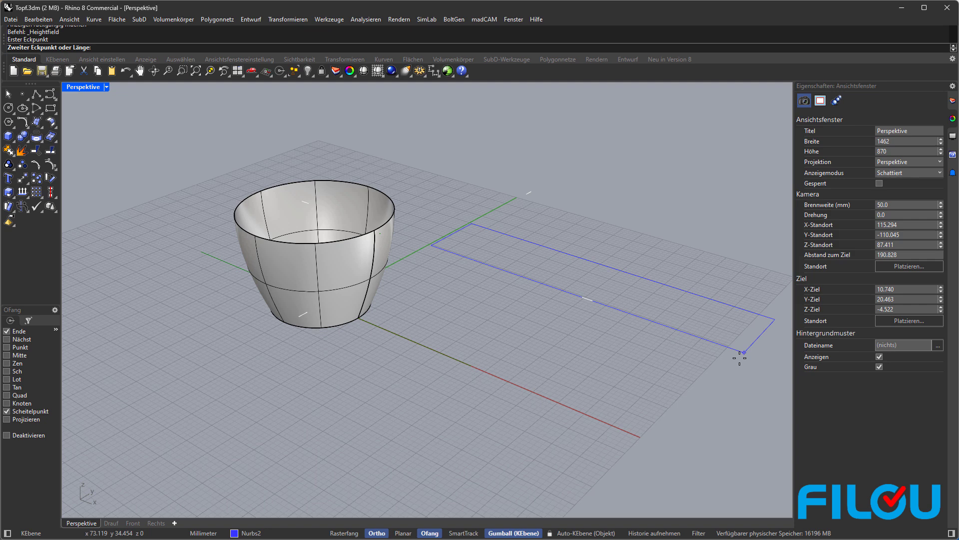
{"action": "left_click", "coordinate": [740, 358], "text": "shift"}
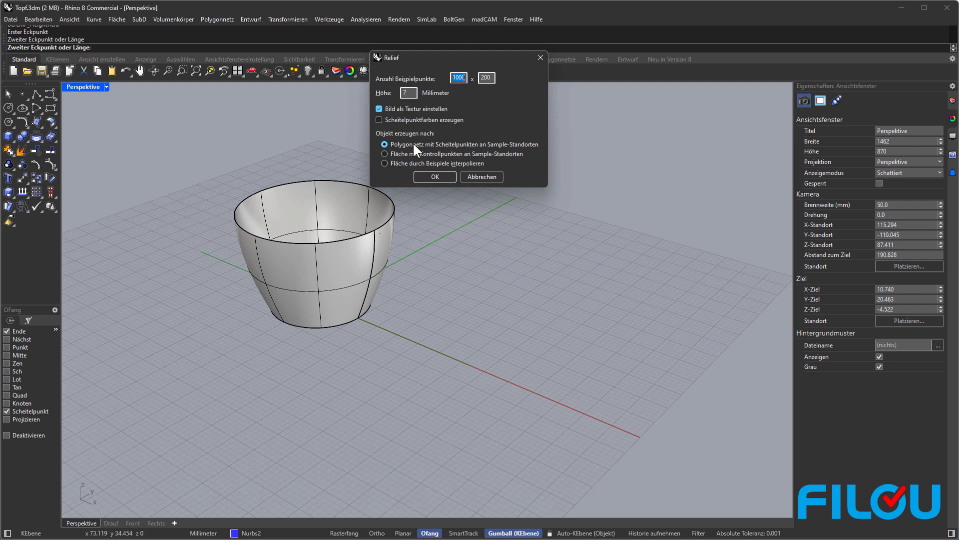
- Set the relief height to 7 mm and generate it as a polygon mesh with vertices at the sample locations
{"action": "left_click", "coordinate": [405, 93]}
{"action": "type", "text": "7"}
{"action": "left_click", "coordinate": [435, 176]}
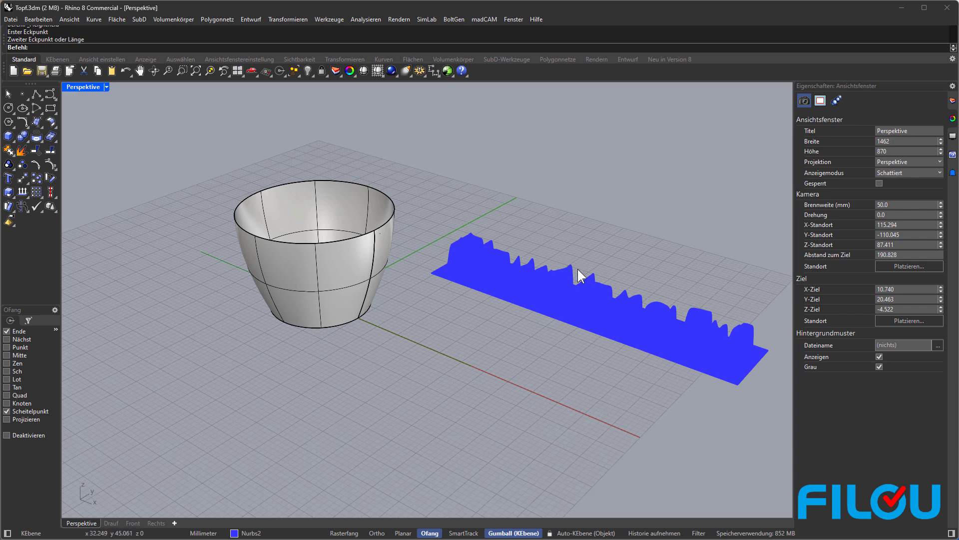
- Bring the relief mesh into close view and set the perspective viewport's display mode to Rendered
{"action": "right_click_drag", "start_coordinate": [574, 272], "coordinate": [465, 228], "text": "shift"}
{"action": "scroll", "coordinate": [541, 271], "scroll_direction": "up", "scroll_amount": 3}
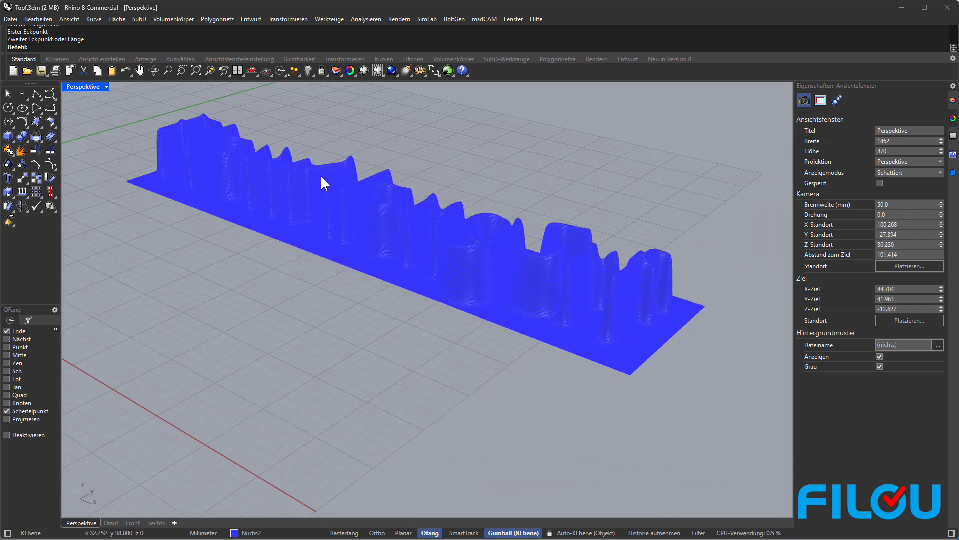
{"action": "left_click", "coordinate": [106, 88]}
{"action": "left_click", "coordinate": [119, 148]}
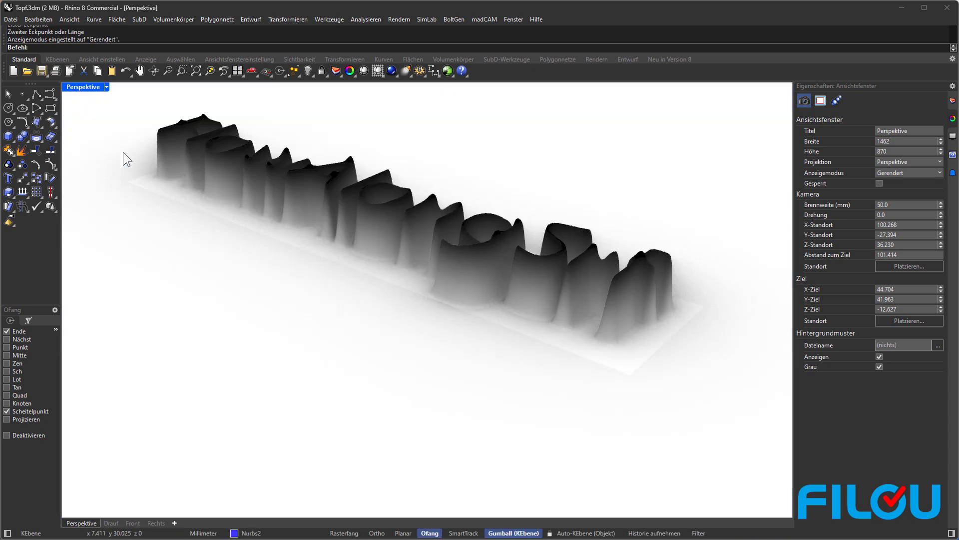
{"action": "mouse_move", "coordinate": [466, 245]}
{"action": "right_mouse_down"}
{"action": "mouse_move", "coordinate": [474, 260]}
{"action": "mouse_move", "coordinate": [466, 279]}
{"action": "mouse_move", "coordinate": [471, 229]}
{"action": "mouse_move", "coordinate": [471, 240]}
{"action": "right_mouse_up"}
- Select the relief mesh and relocate its gumball to the vertex at the front corner of its flat base
{"action": "left_click", "coordinate": [395, 200]}
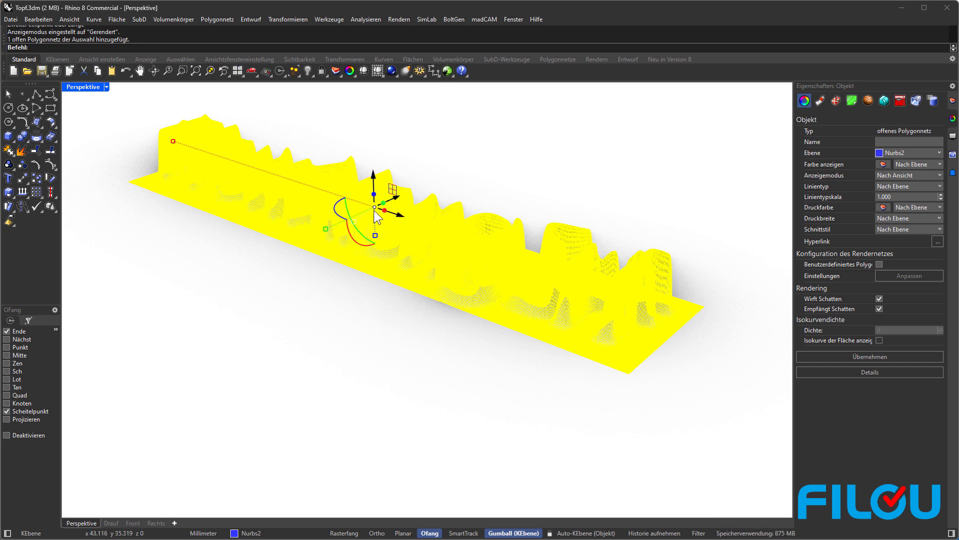
{"action": "mouse_move", "coordinate": [374, 210]}
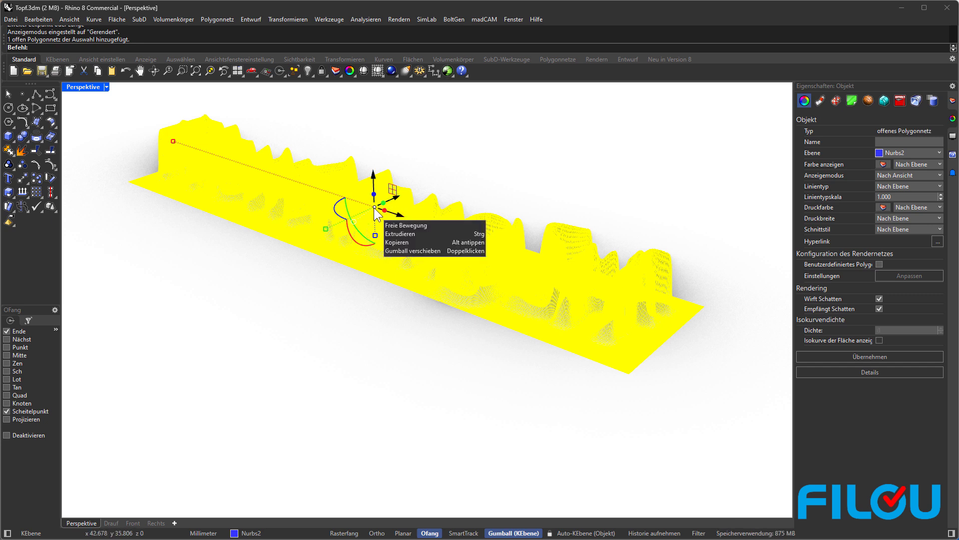
{"action": "double_click", "coordinate": [374, 208]}
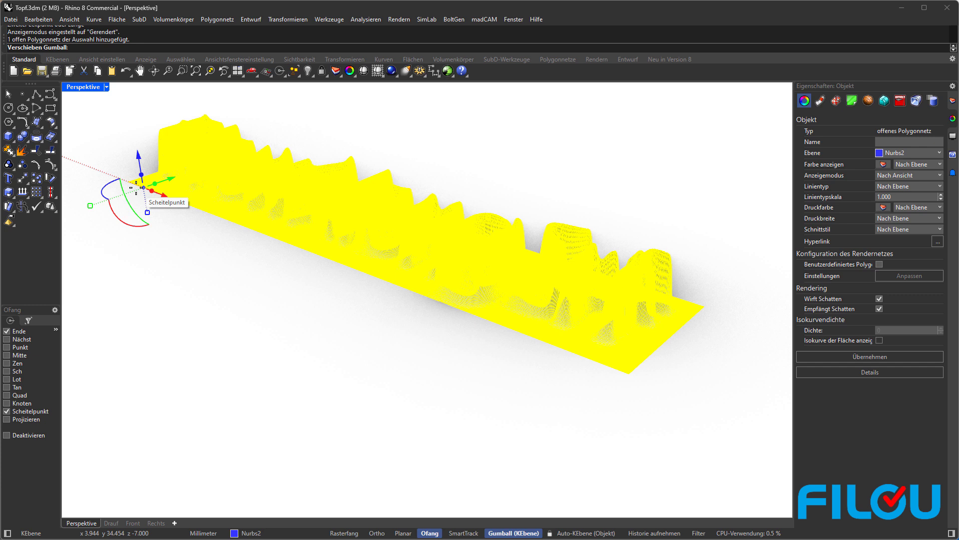
{"action": "left_click", "coordinate": [143, 188]}
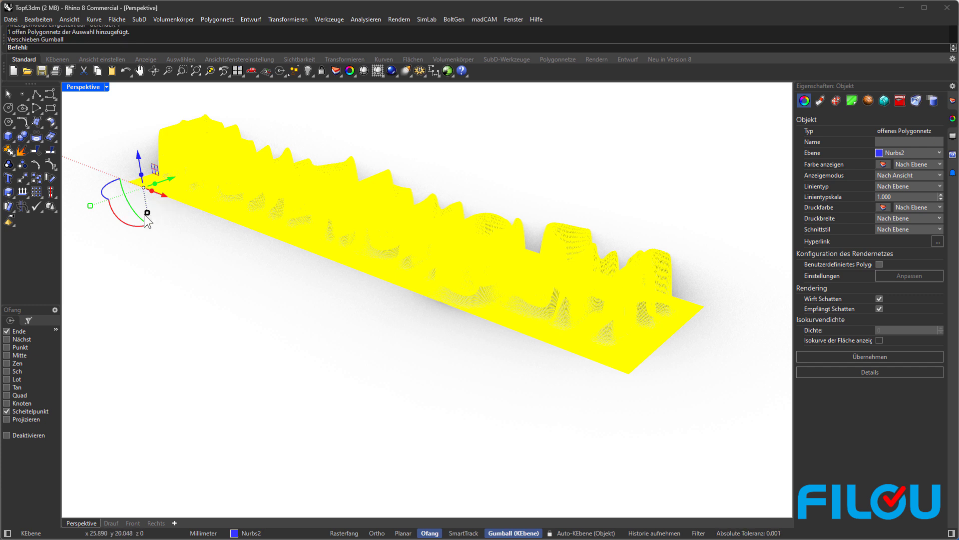
- Scale a copy of the relief mesh down in height from its base, and delete the taller original
{"action": "mouse_move", "coordinate": [145, 217]}
{"action": "left_mouse_down"}
{"action": "mouse_move", "coordinate": [146, 166]}
{"action": "mouse_move", "coordinate": [145, 199]}
{"action": "left_mouse_up"}
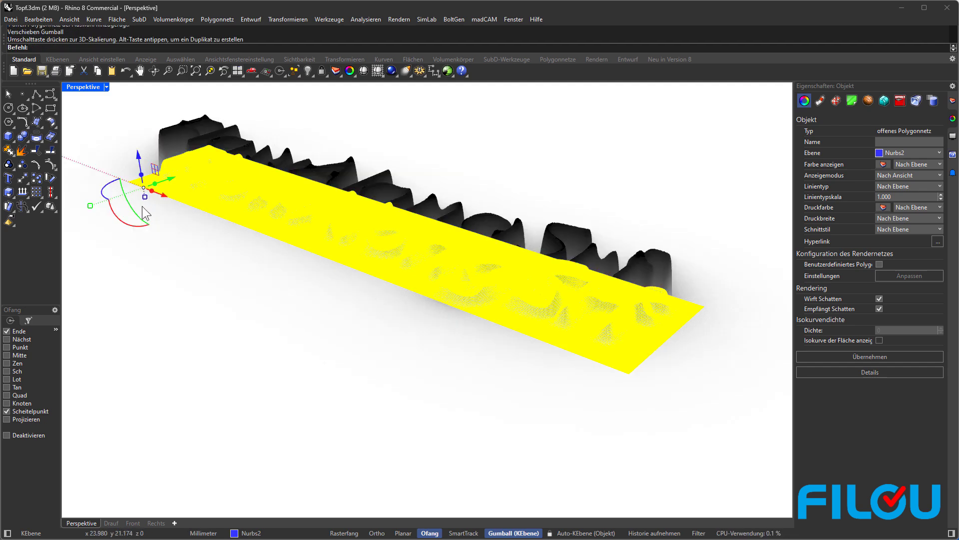
{"action": "scroll", "coordinate": [304, 173], "scroll_direction": "up", "scroll_amount": 5}
{"action": "left_click", "coordinate": [130, 115], "text": "shift"}
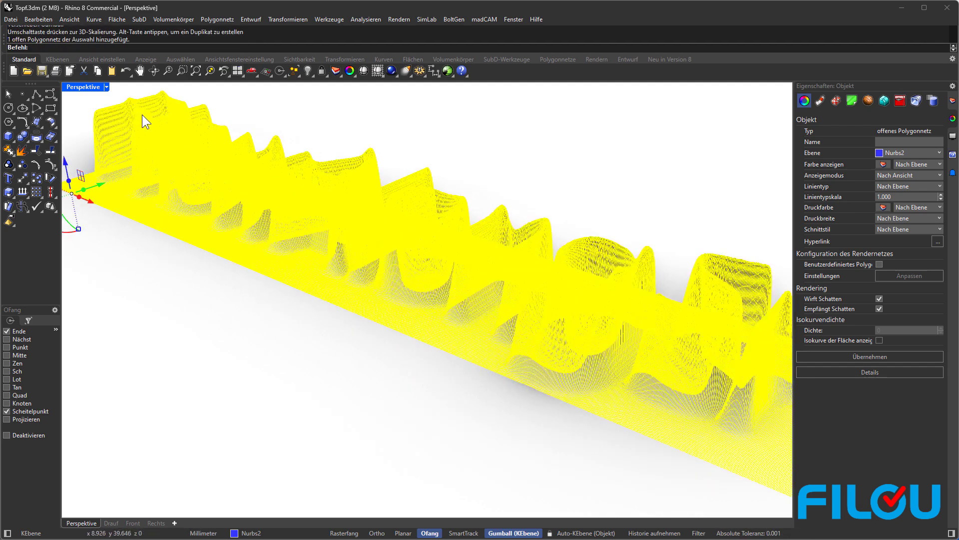
{"action": "key", "text": "Delete"}
{"action": "scroll", "coordinate": [141, 115], "scroll_direction": "down", "scroll_amount": 5}
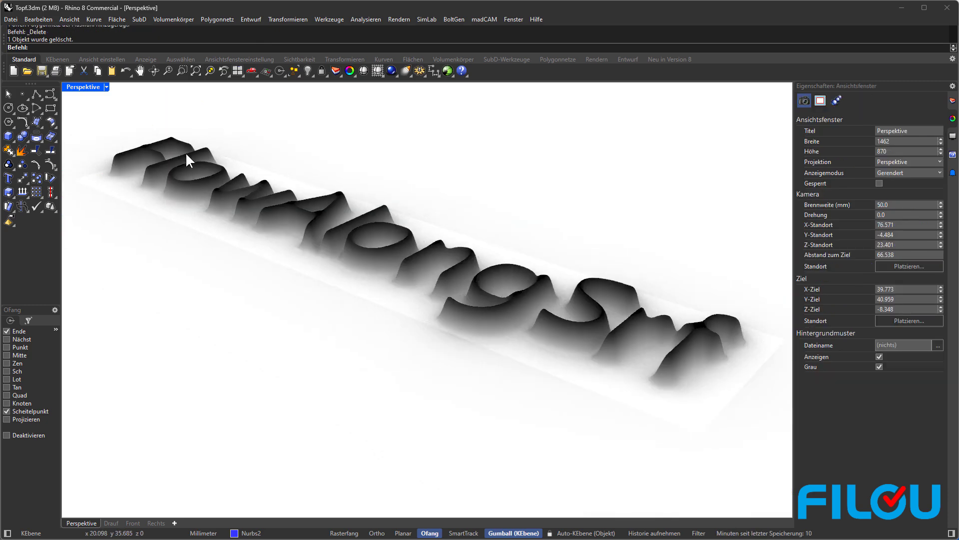
- Flatten the remaining relief mesh further by scaling it only in height from its base corner
{"action": "scroll", "coordinate": [293, 242], "scroll_direction": "up", "scroll_amount": 3}
{"action": "left_click", "coordinate": [315, 216]}
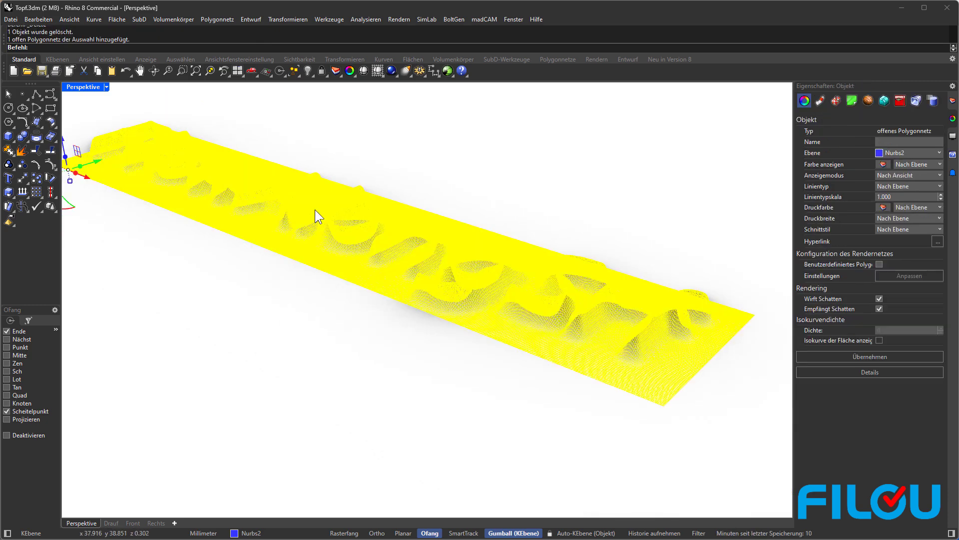
{"action": "scroll", "coordinate": [99, 181], "scroll_direction": "up", "scroll_amount": 5}
{"action": "scroll", "coordinate": [99, 181], "scroll_direction": "up", "scroll_amount": 2}
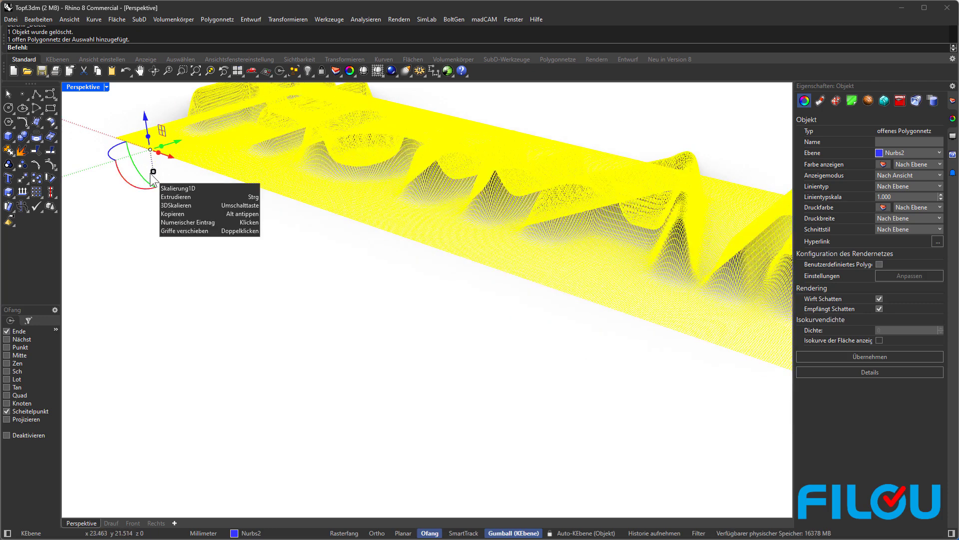
{"action": "left_click_drag", "start_coordinate": [150, 173], "coordinate": [151, 162]}
{"action": "left_click", "coordinate": [183, 236]}
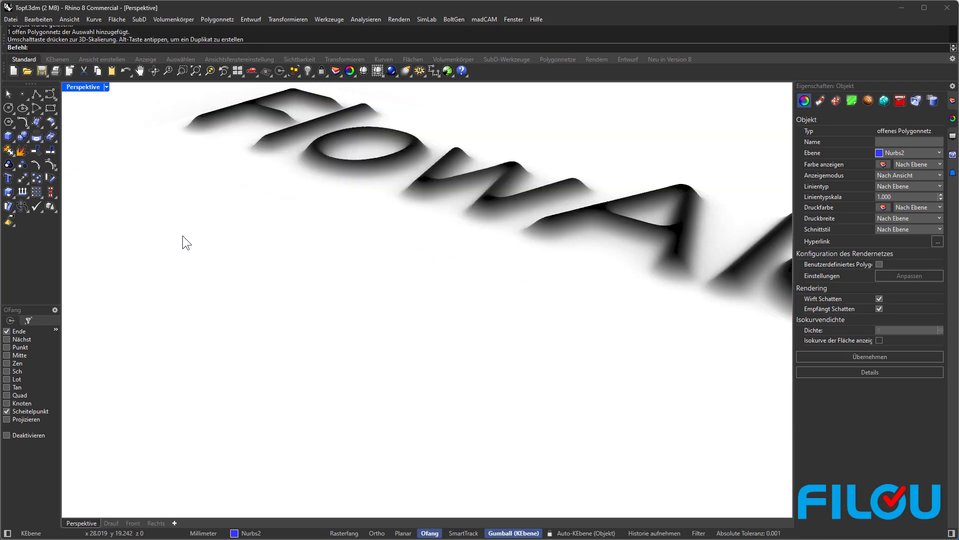
- Remove the Clean.png colour texture from the relief mesh's material so the lettering renders plain white
{"action": "scroll", "coordinate": [160, 245], "scroll_direction": "down", "scroll_amount": 3}
{"action": "scroll", "coordinate": [203, 255], "scroll_direction": "down", "scroll_amount": 3}
{"action": "right_click_drag", "start_coordinate": [391, 335], "coordinate": [430, 342]}
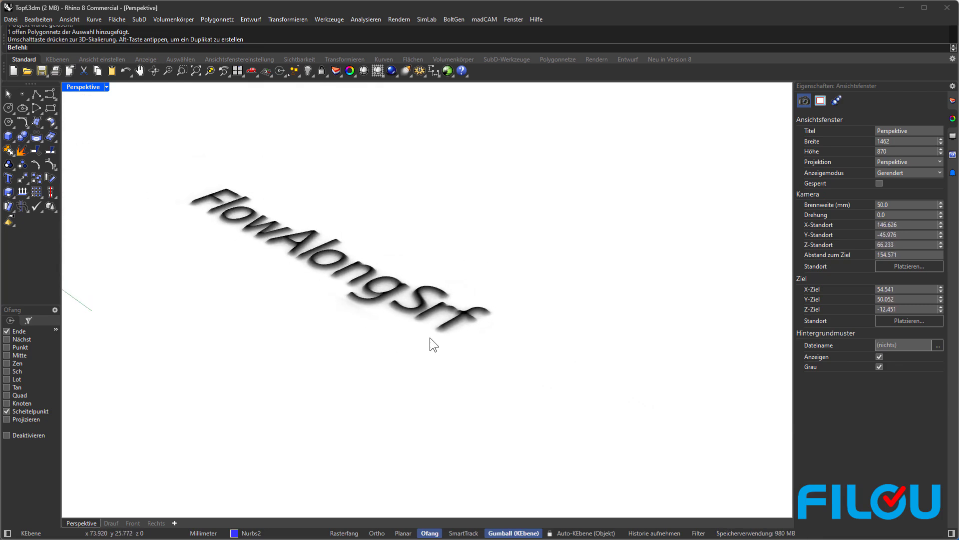
{"action": "scroll", "coordinate": [432, 337], "scroll_direction": "up", "scroll_amount": 8}
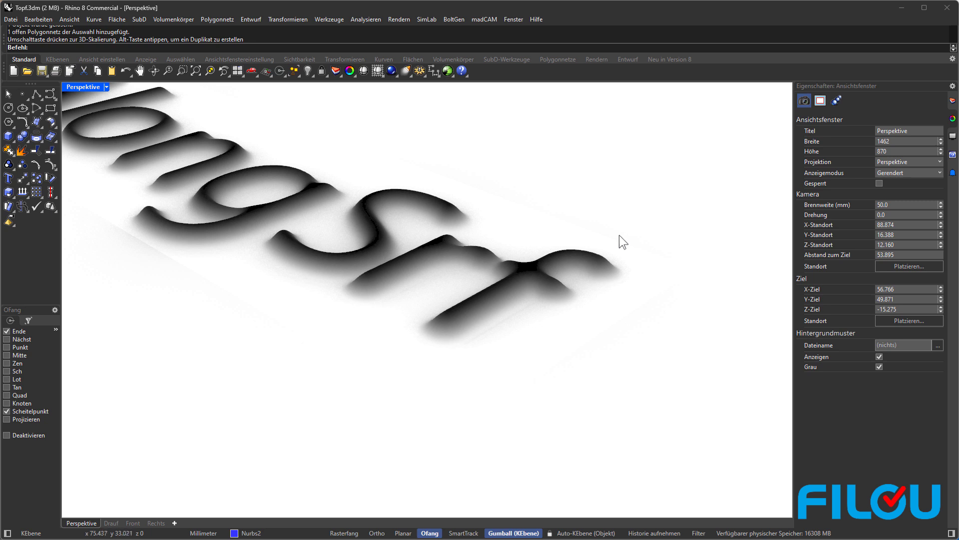
{"action": "left_click", "coordinate": [445, 320]}
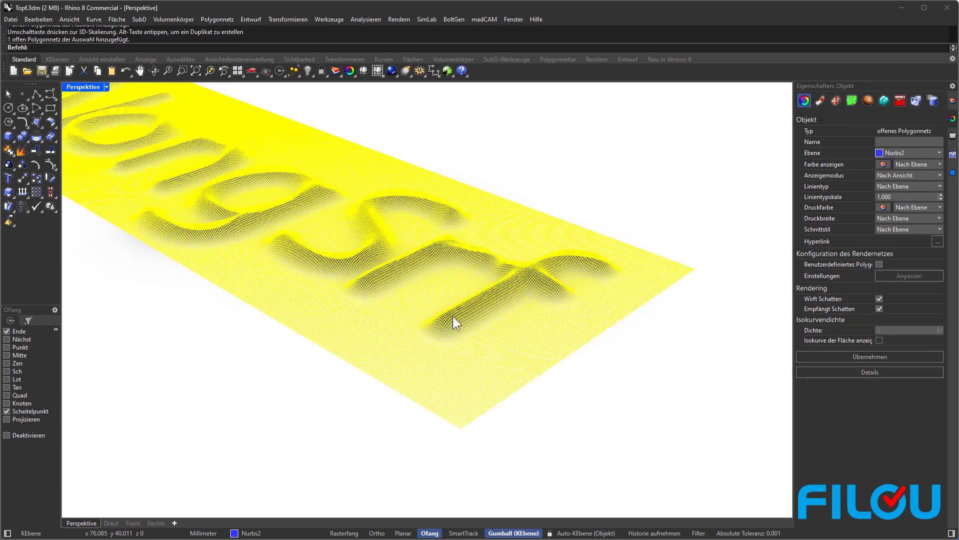
{"action": "left_click", "coordinate": [821, 99]}
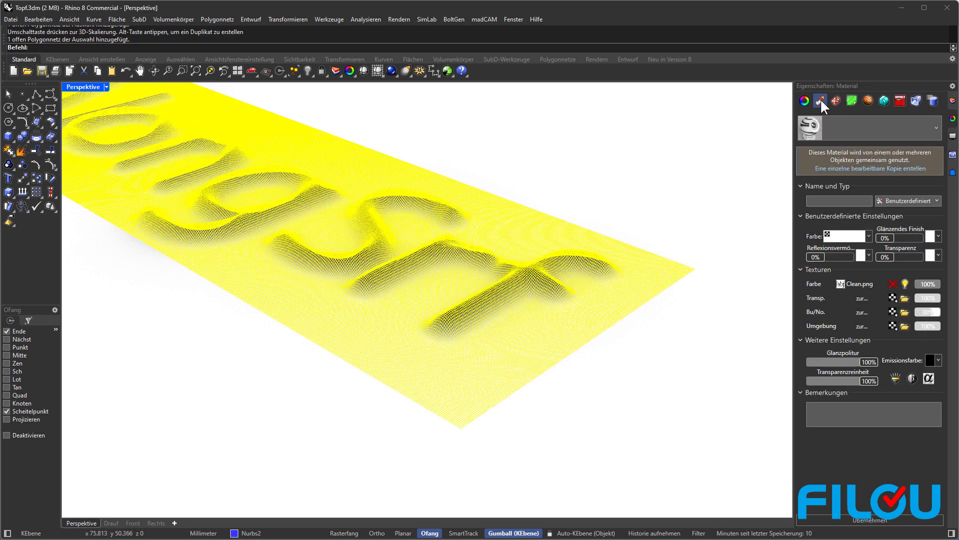
{"action": "left_click", "coordinate": [894, 283]}
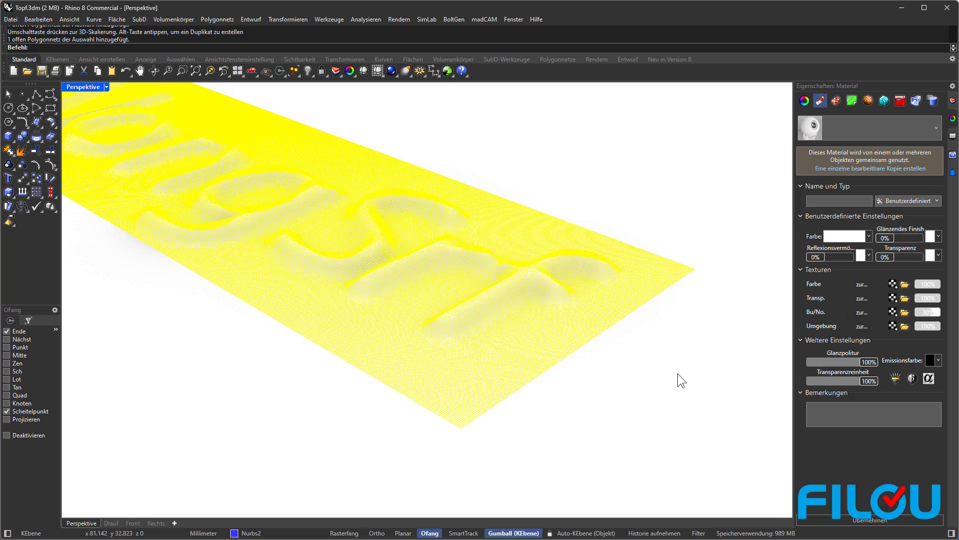
{"action": "left_click", "coordinate": [678, 374]}
{"action": "scroll", "coordinate": [677, 374], "scroll_direction": "down", "scroll_amount": 6}
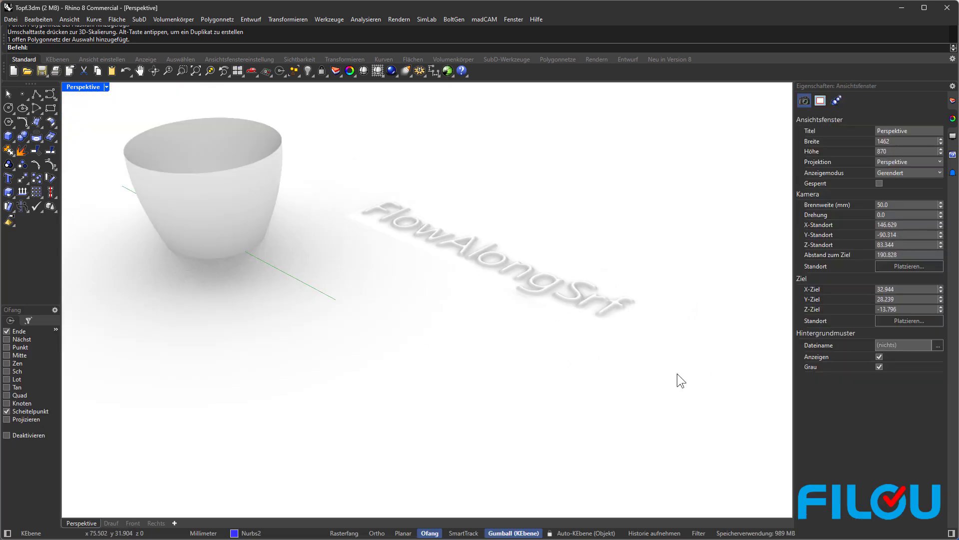
{"action": "mouse_move", "coordinate": [440, 314]}
{"action": "right_mouse_down"}
{"action": "mouse_move", "coordinate": [544, 314]}
{"action": "mouse_move", "coordinate": [520, 324]}
{"action": "mouse_move", "coordinate": [446, 320]}
{"action": "right_mouse_up"}
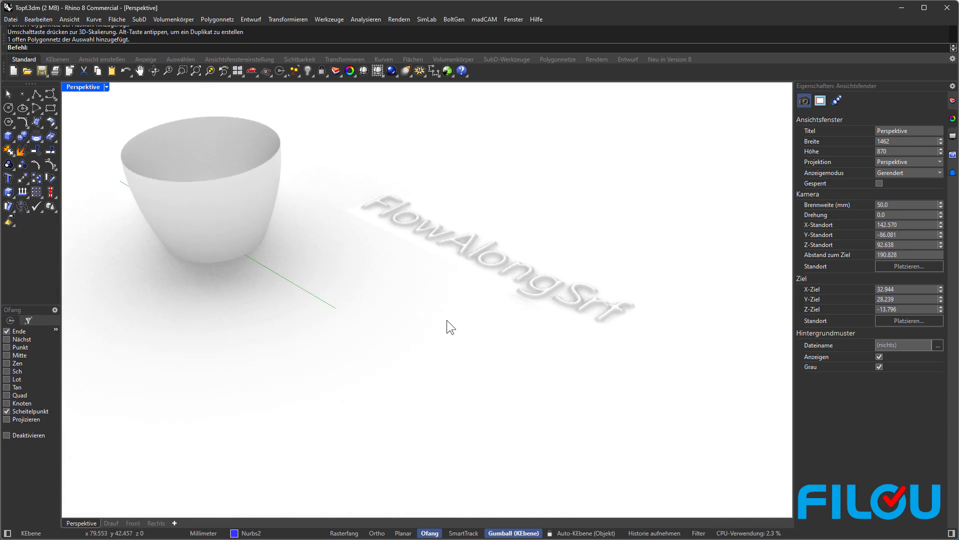
{"action": "scroll", "coordinate": [447, 320], "scroll_direction": "up", "scroll_amount": 10}
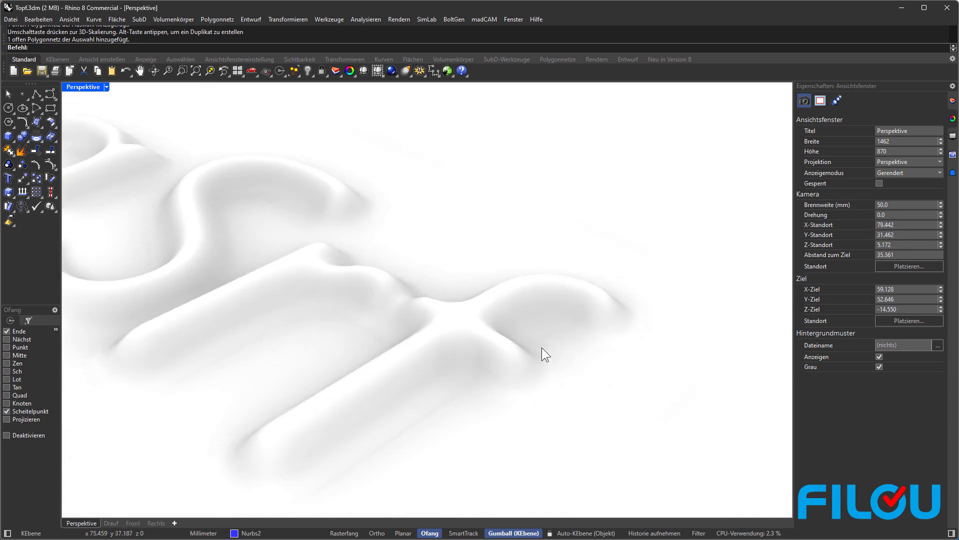